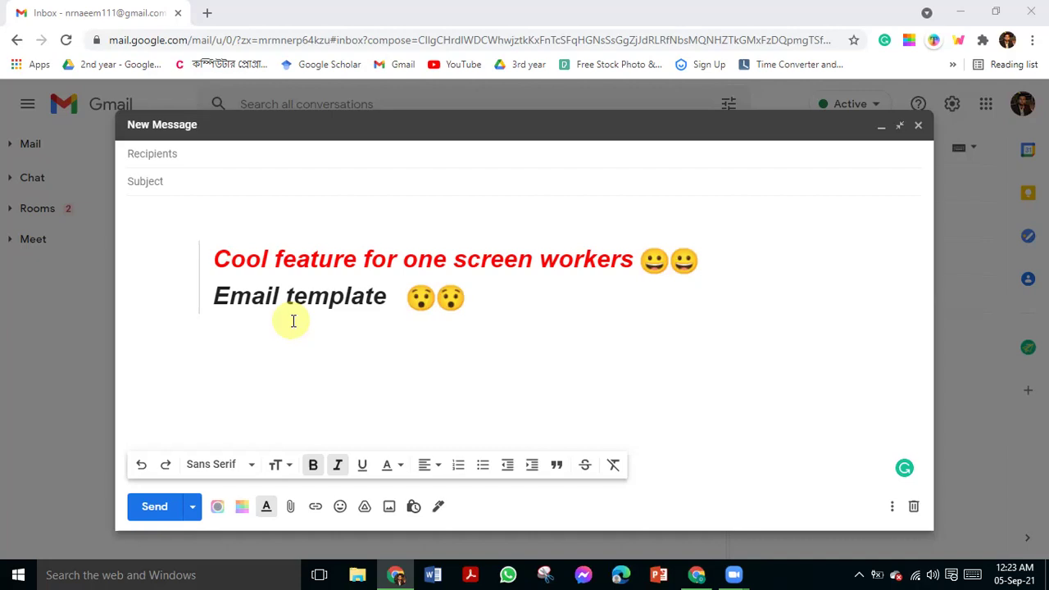
- Minimize the New Message draft window to reveal the inbox
click(882, 130)
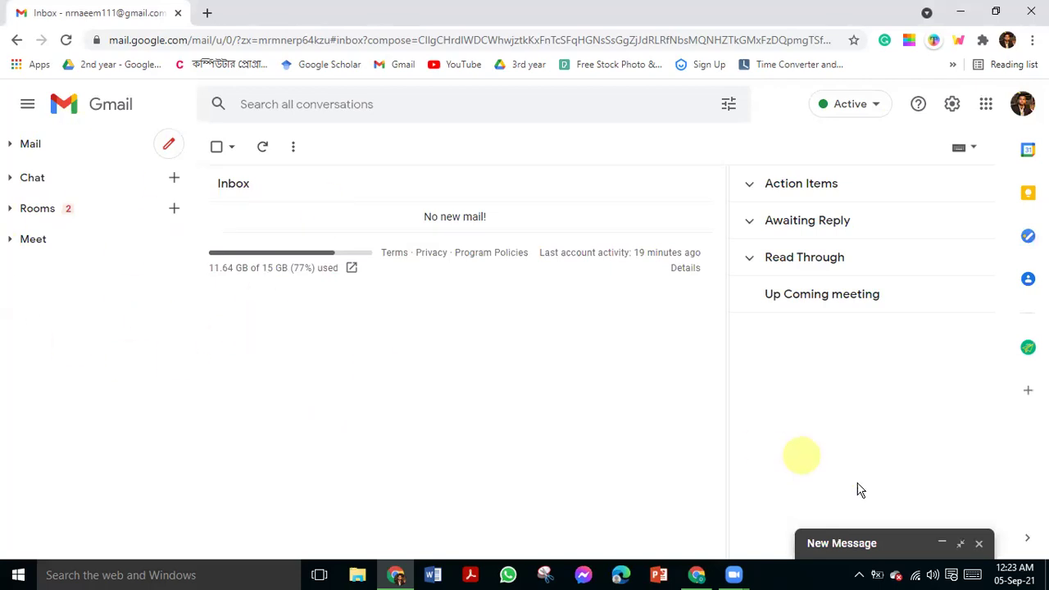
- Change the Cursor Highlighter from the highlight cursor to the spotlight cursor
click(860, 576)
right_click(858, 543)
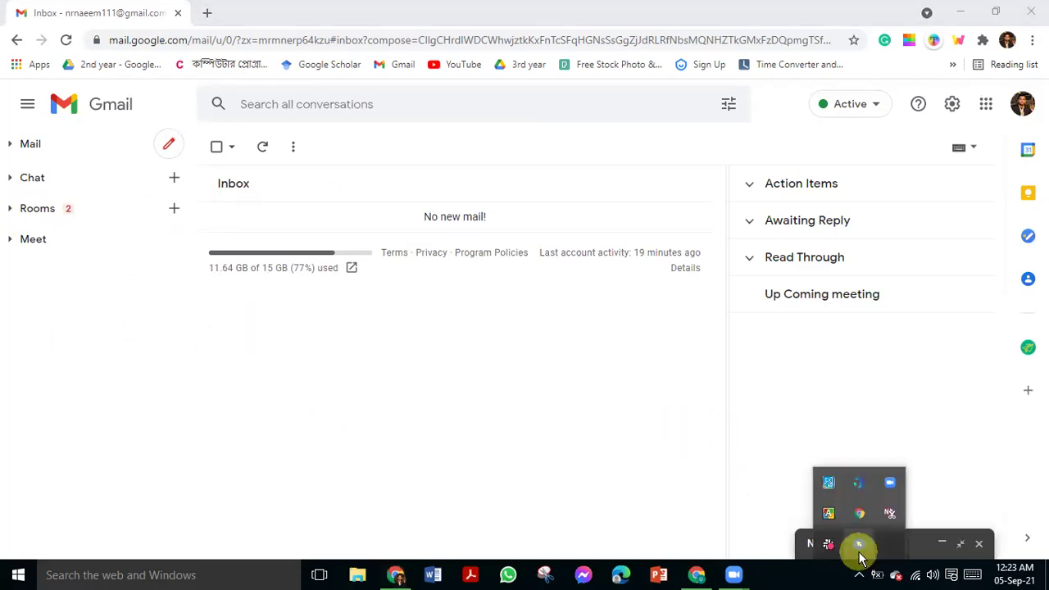
click(876, 524)
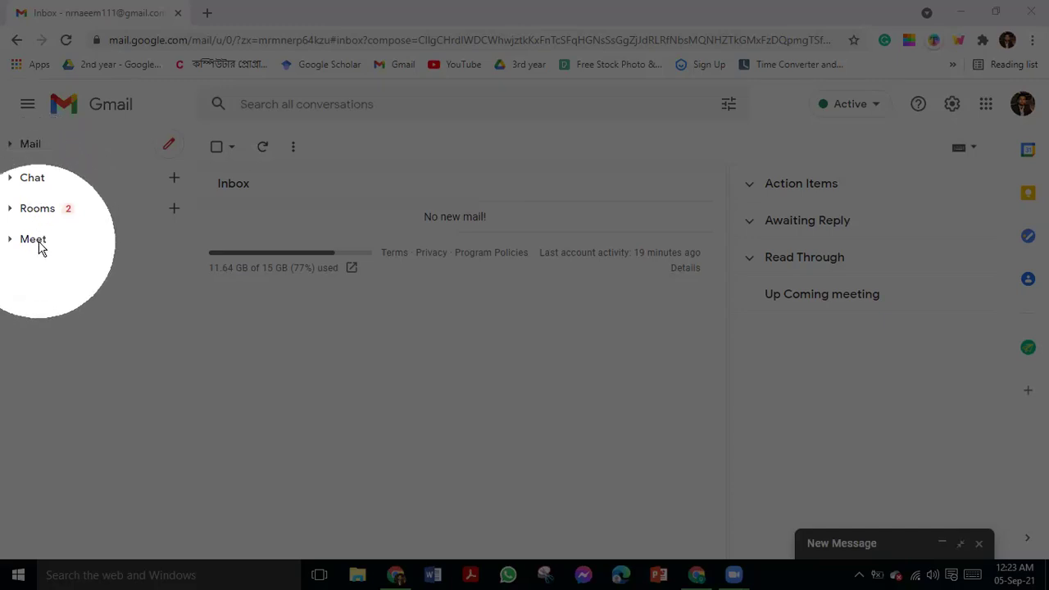
- View the availability options behind the Active chat status, and close them without choosing one
click(874, 110)
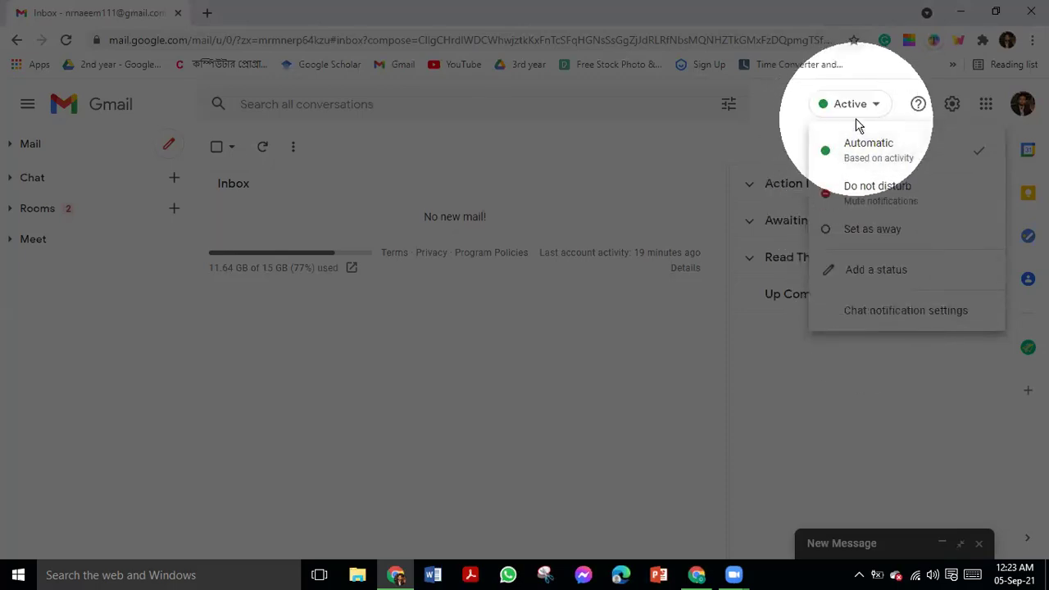
click(767, 126)
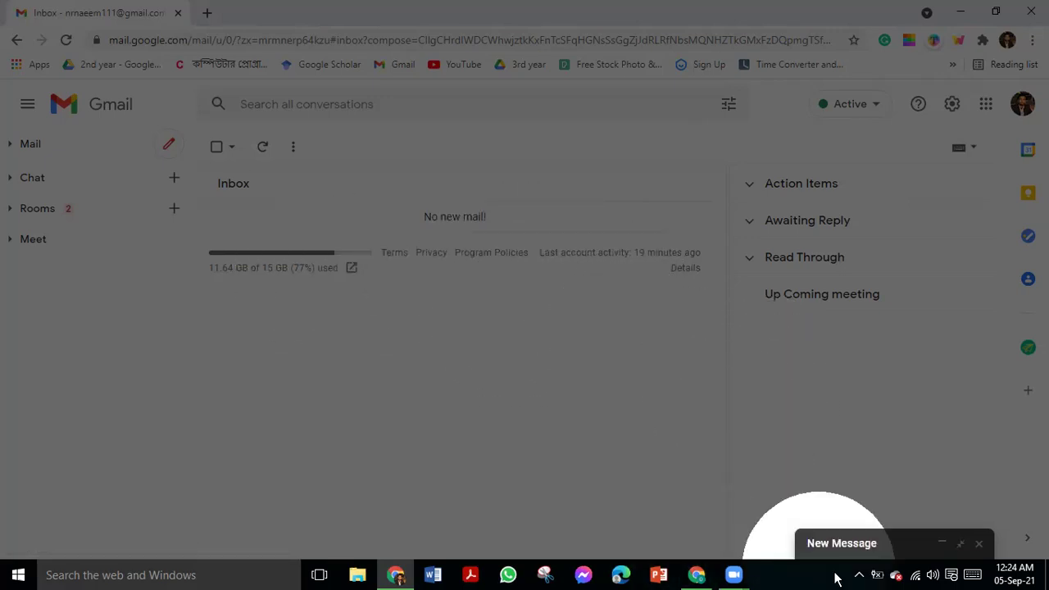
- Switch the Cursor Highlighter back to the highlight cursor
right_click(859, 578)
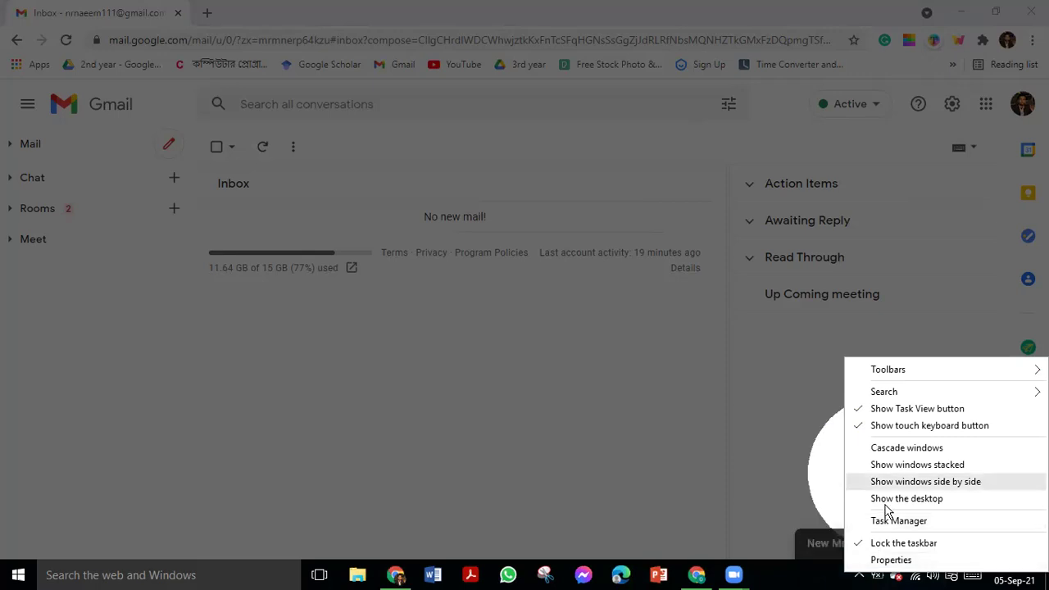
click(859, 575)
right_click(860, 543)
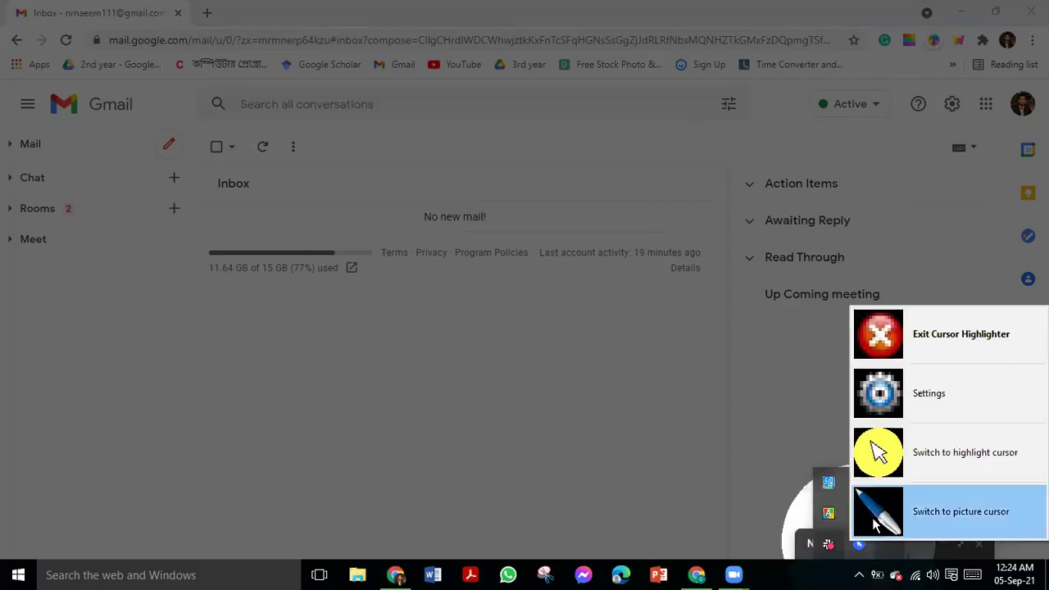
click(899, 463)
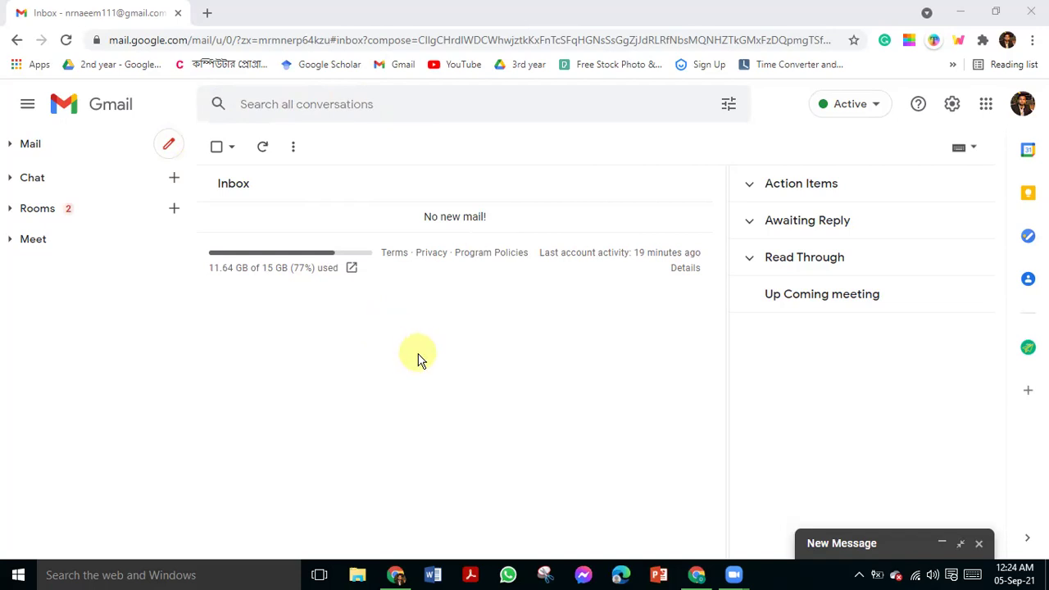
- Switch to the browser window with the second Gmail account and open its full settings page
click(698, 574)
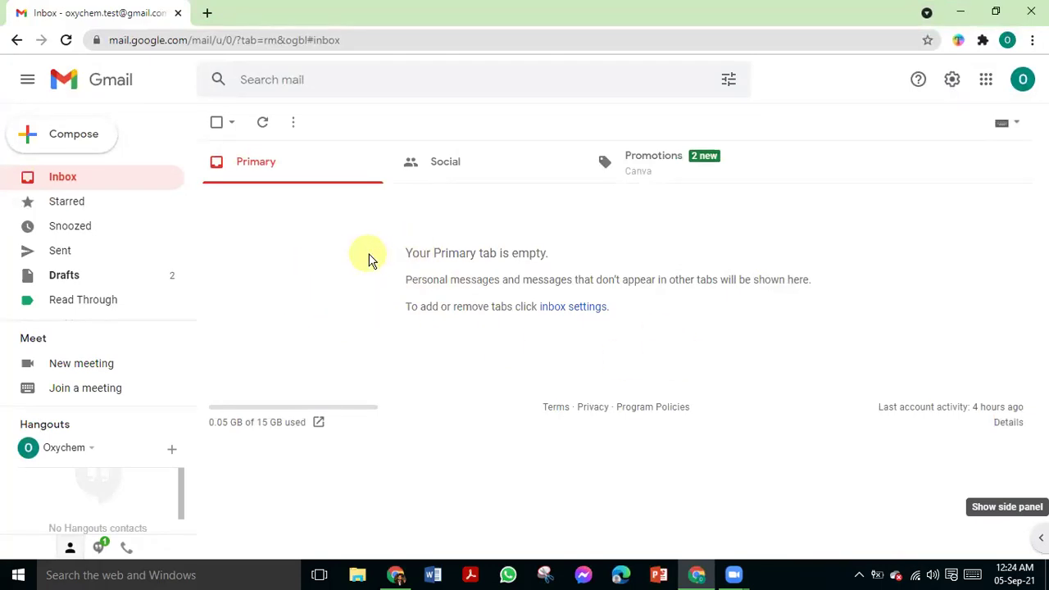
right_click(856, 576)
click(697, 426)
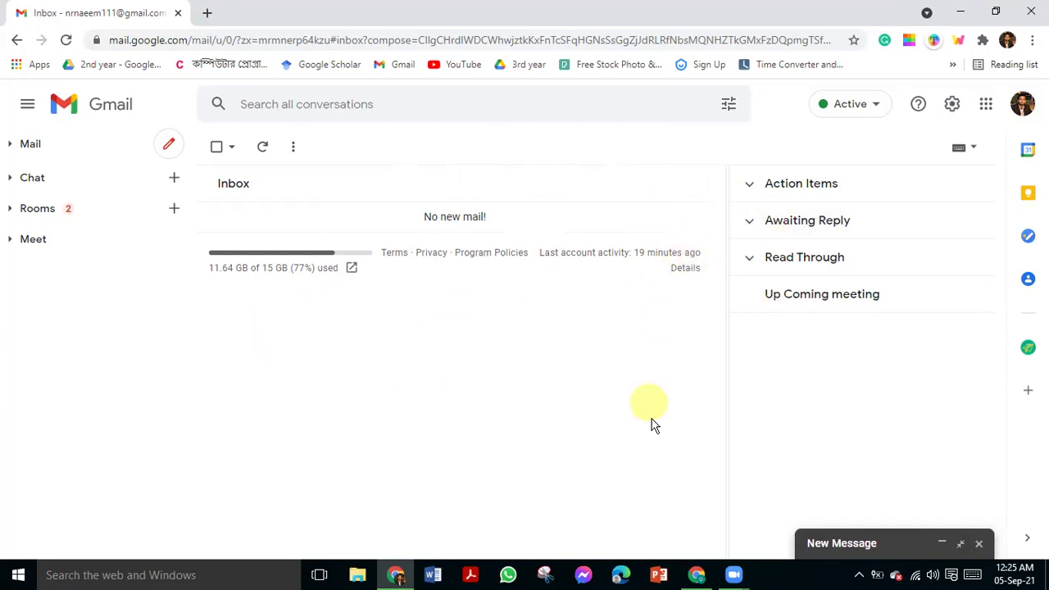
click(696, 575)
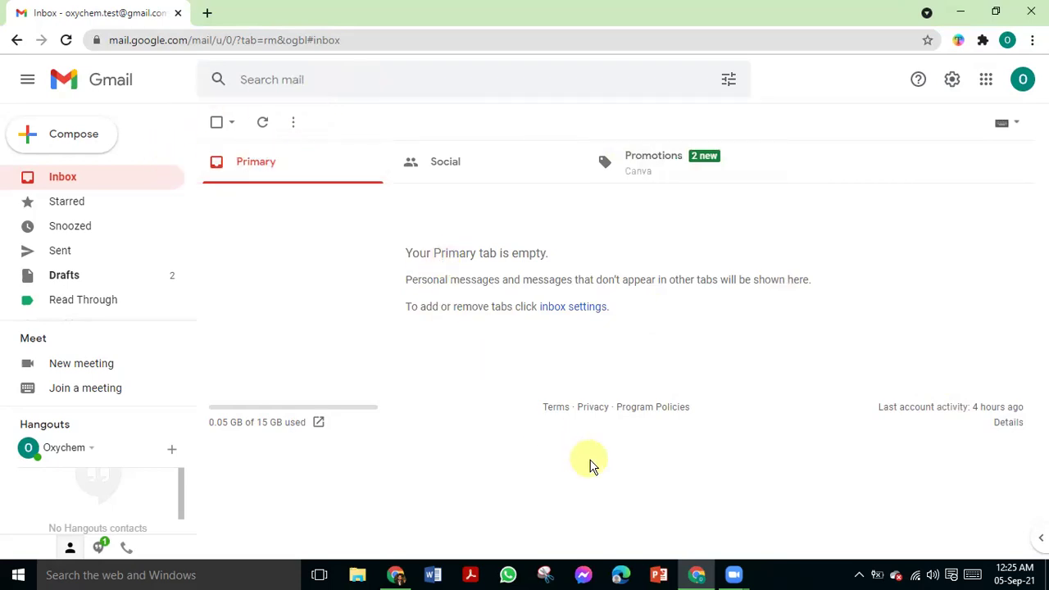
click(952, 79)
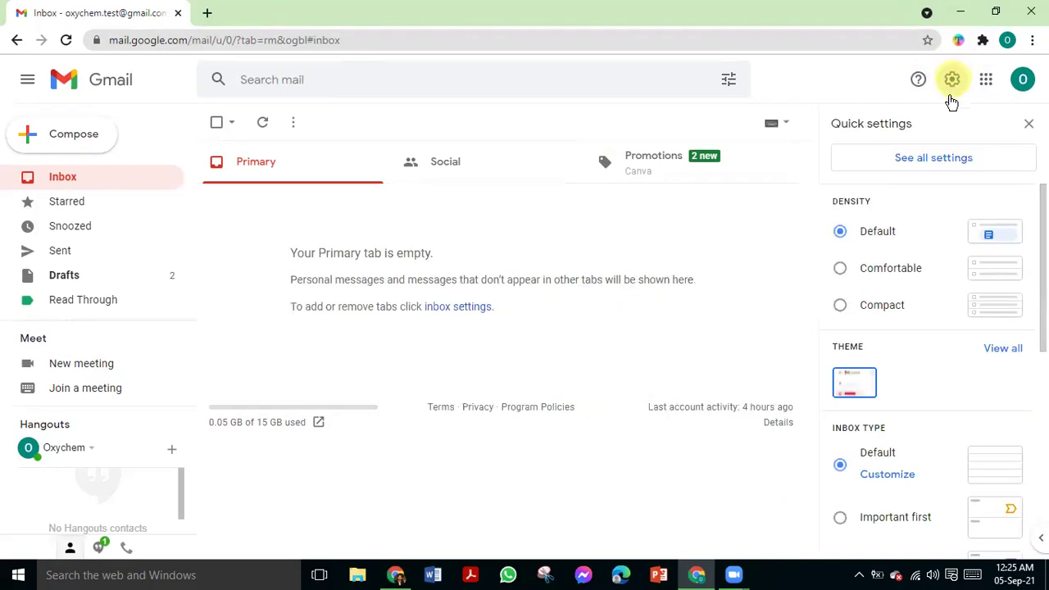
click(905, 168)
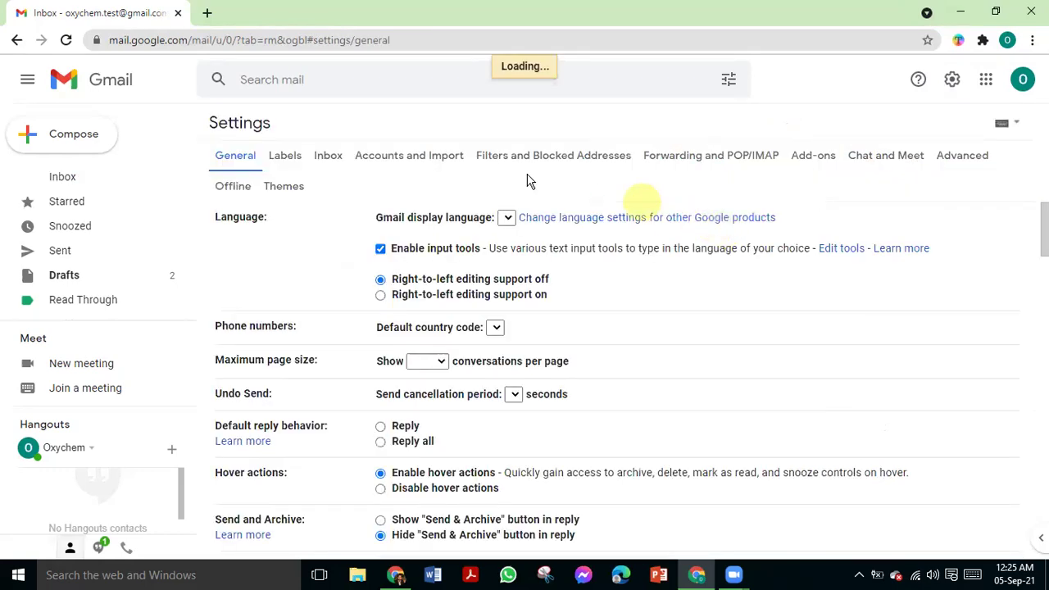
- Set the Cursor Highlighter to the spotlight cursor over the settings page
right_click(852, 574)
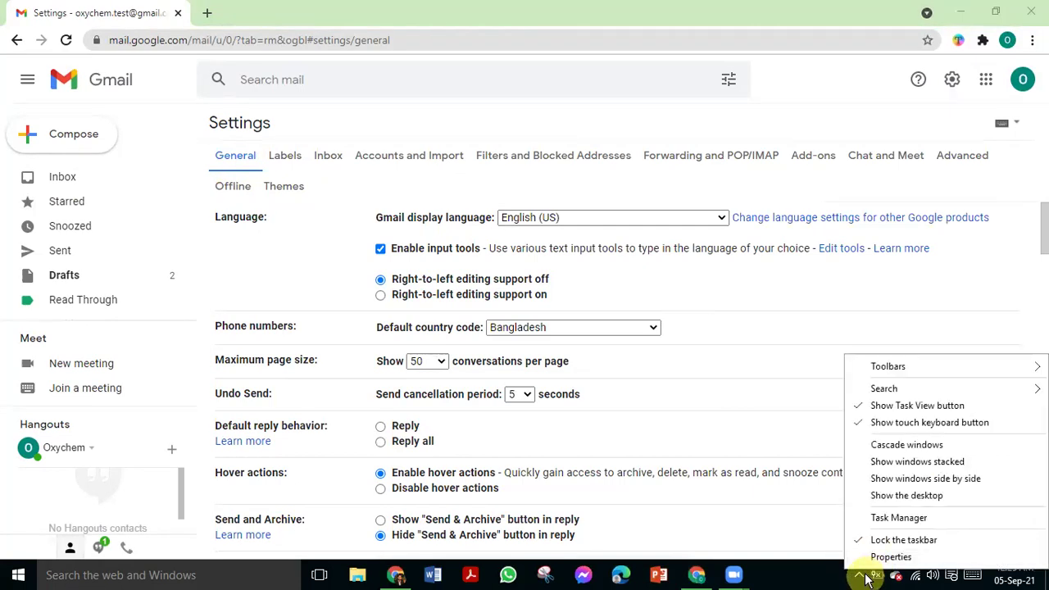
right_click(862, 578)
click(858, 575)
right_click(862, 544)
click(909, 505)
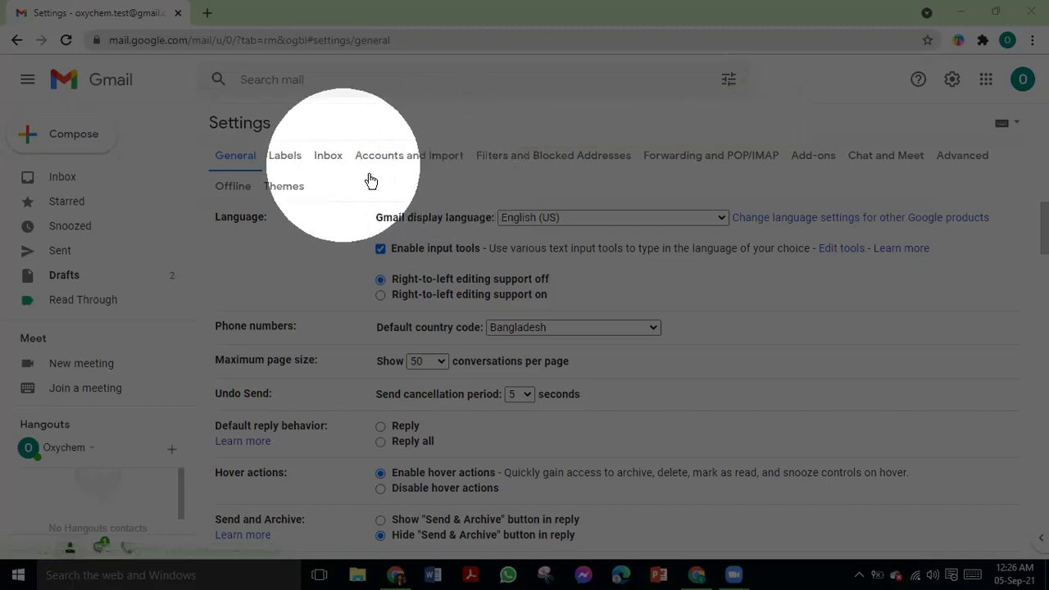
- In the Chat and Meet settings, enable Google Chat, keep it on the left side of the inbox, and save the changes
click(899, 160)
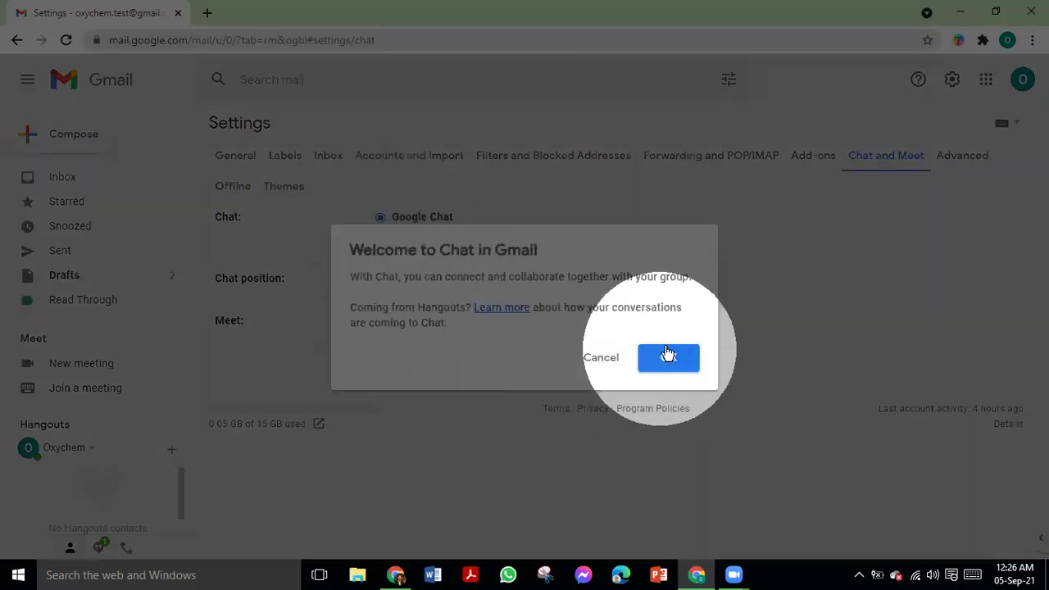
click(668, 358)
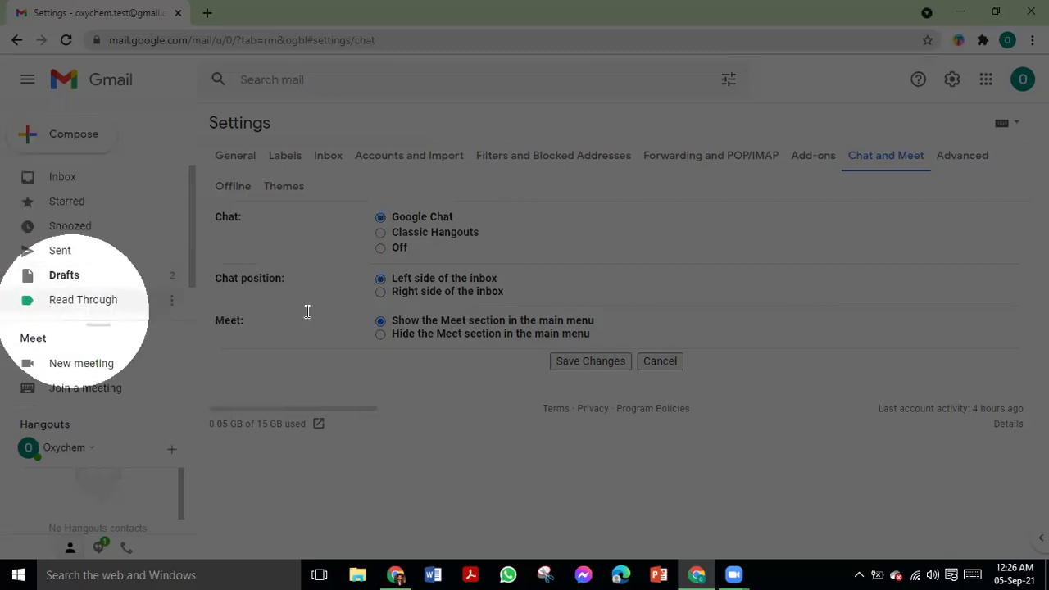
click(381, 292)
click(381, 280)
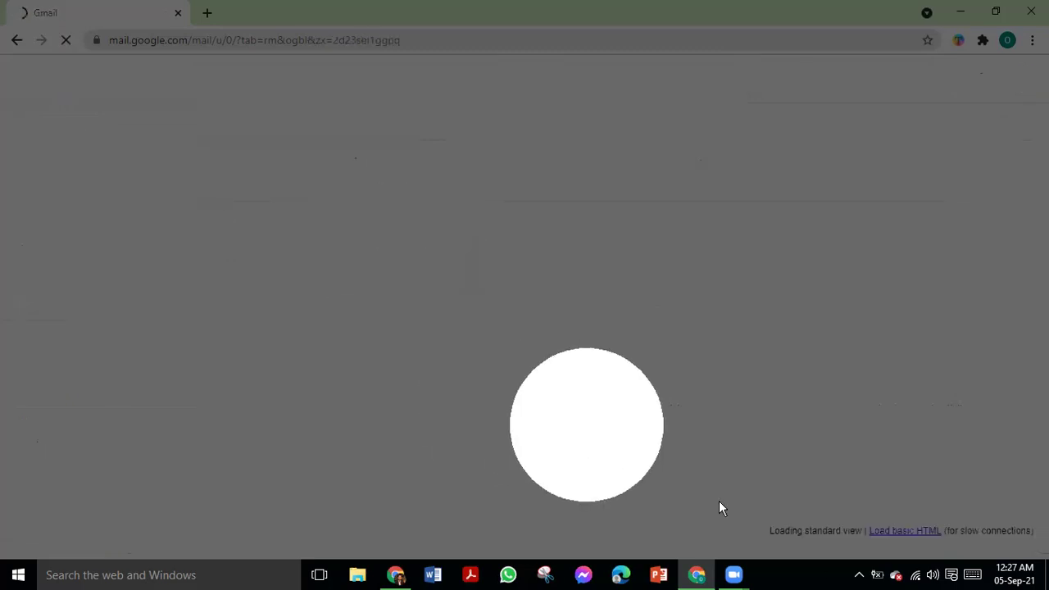
- Return the Cursor Highlighter to the highlight cursor while Gmail reloads
click(857, 575)
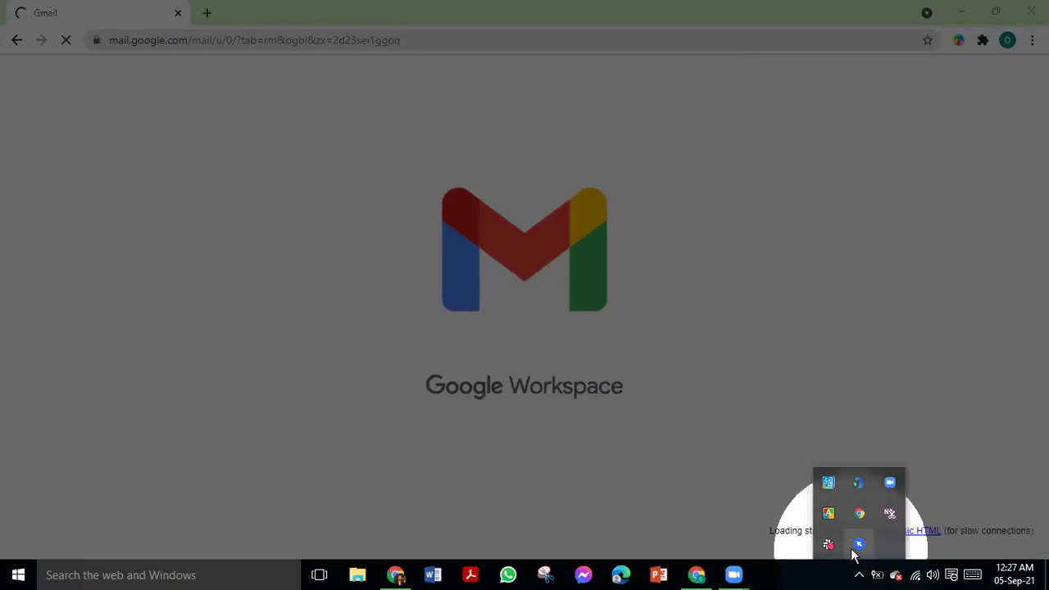
right_click(860, 541)
click(878, 463)
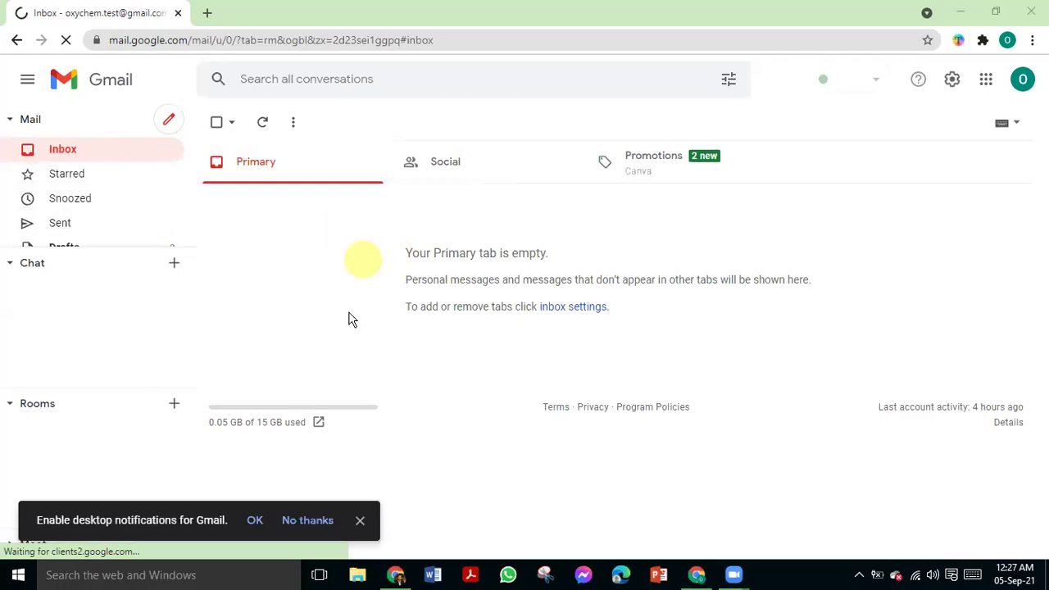
- Dismiss the desktop notifications prompt and go through the new Gmail welcome tour until it closes
click(360, 520)
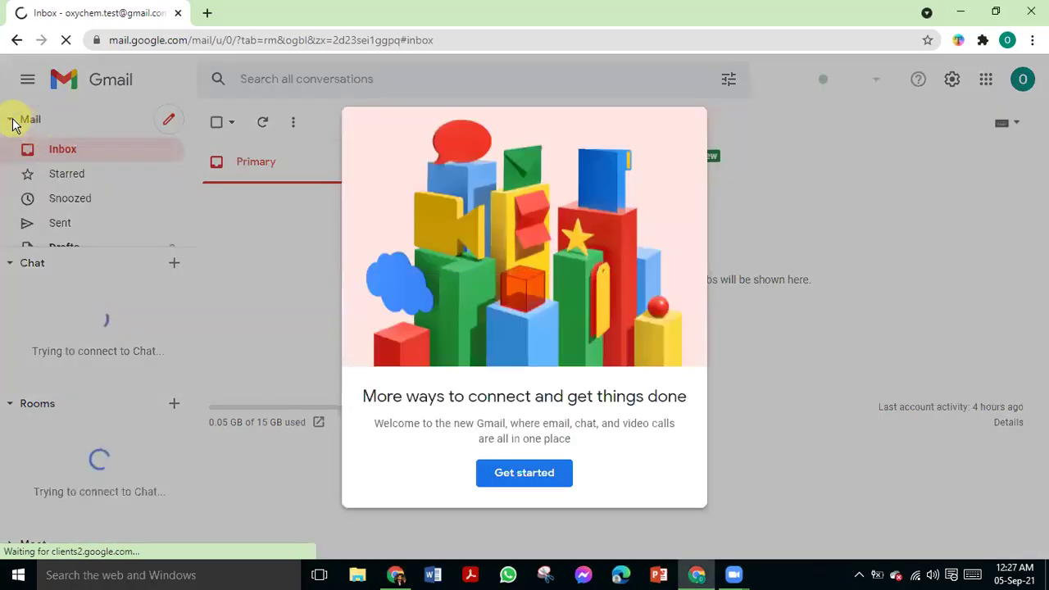
click(520, 475)
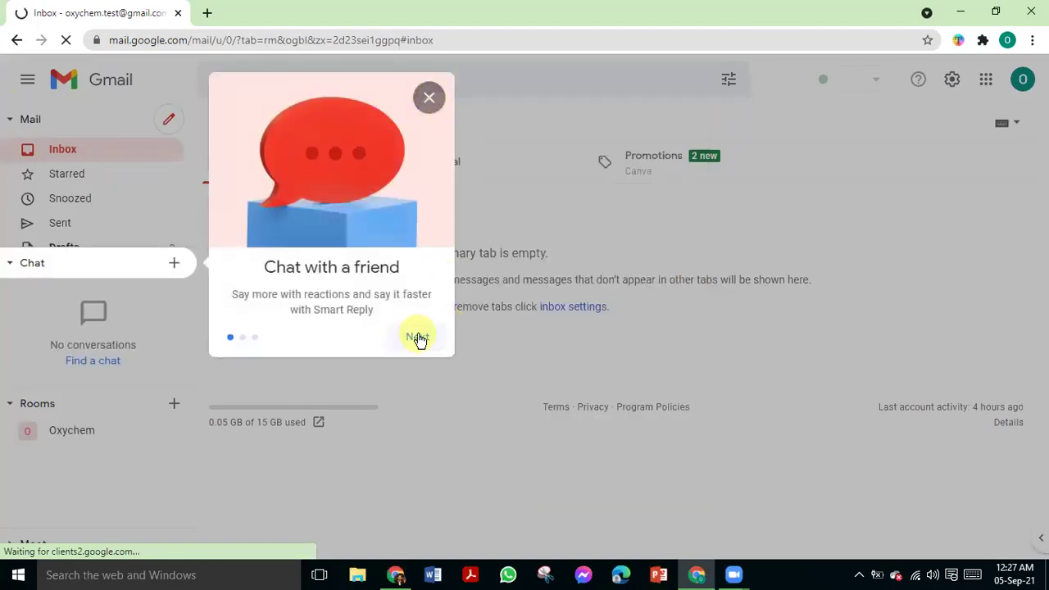
click(417, 337)
click(417, 476)
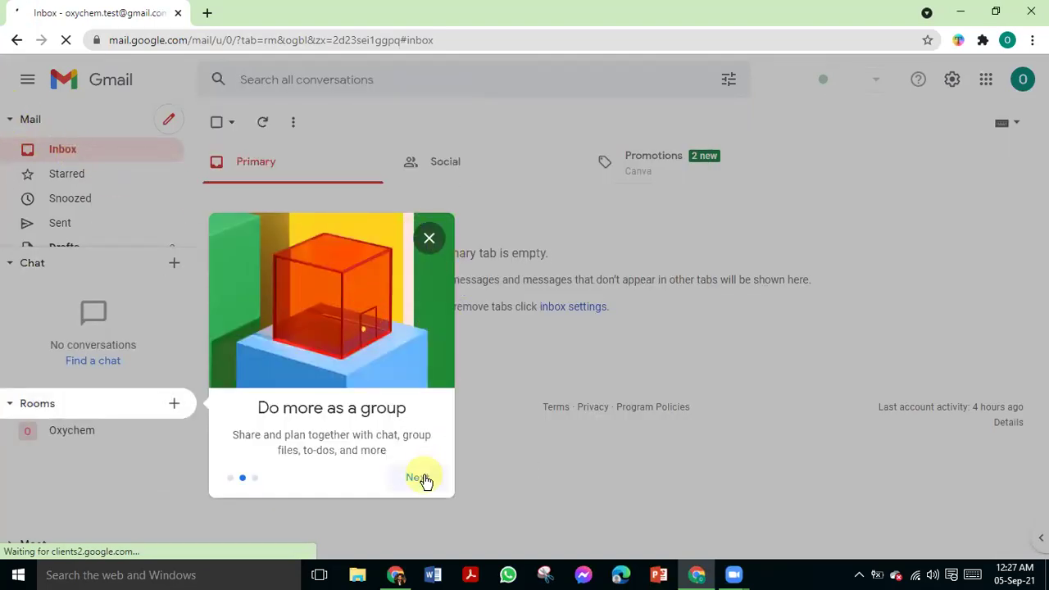
click(430, 300)
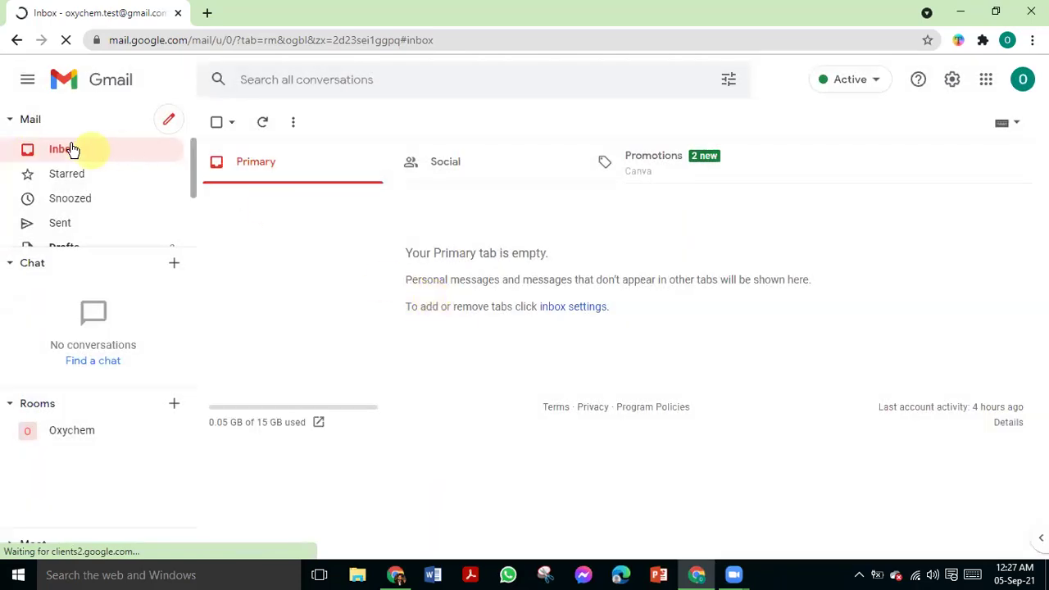
- Collapse the Mail, Chat and Rooms sections of the main menu
click(10, 119)
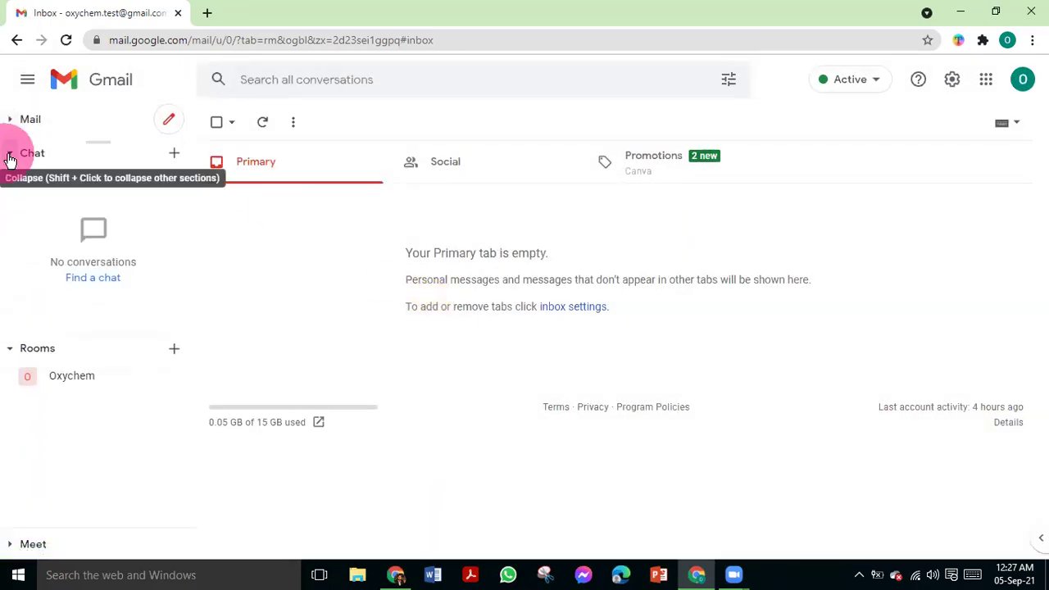
click(9, 155)
click(10, 185)
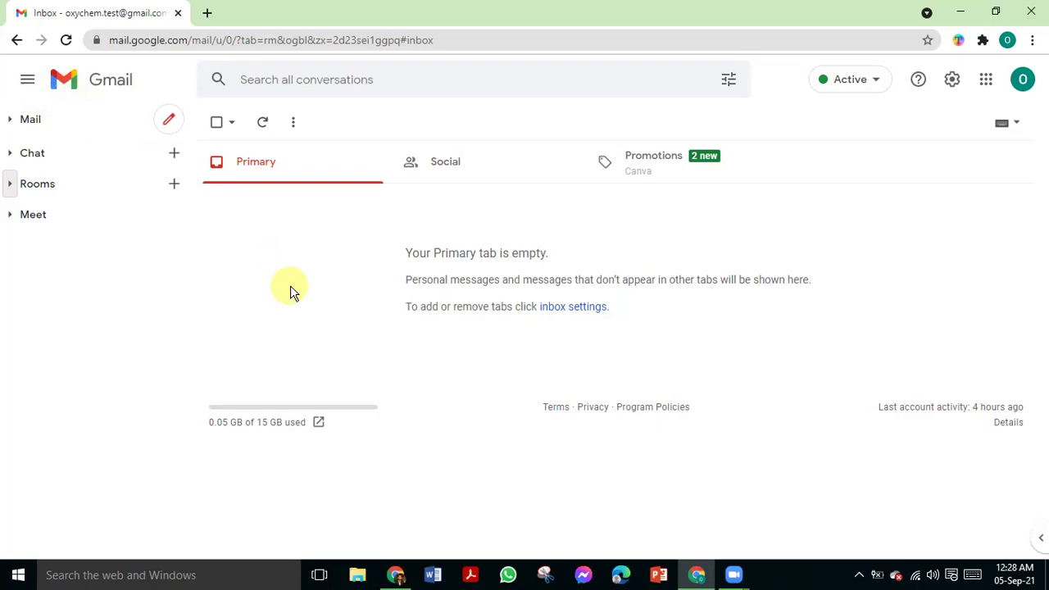
- Examine the contents of the Mail, Chat, Rooms and Meet sections in turn, collapsing each one after viewing it
click(37, 122)
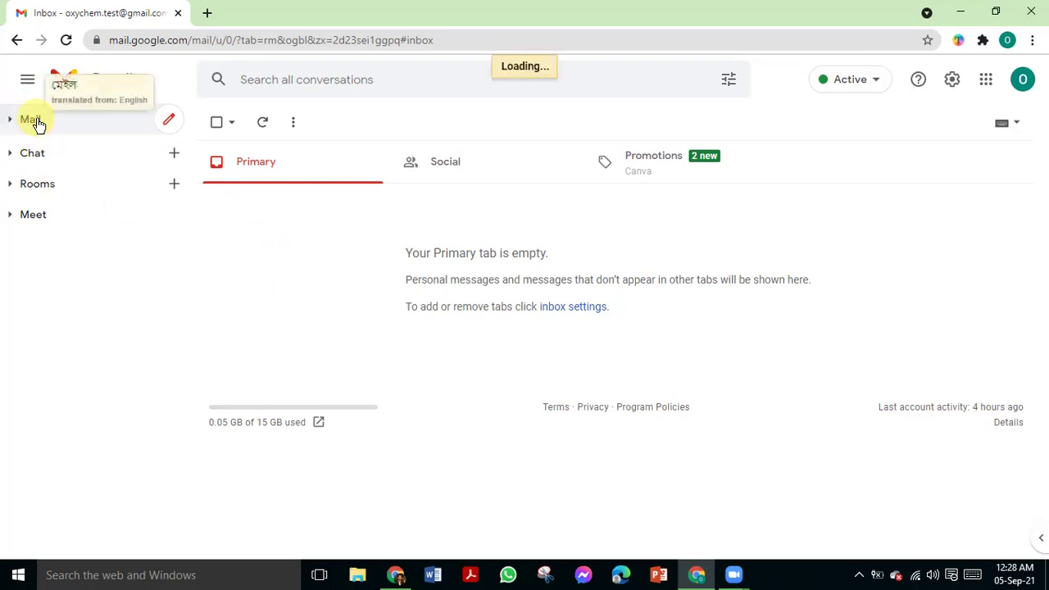
click(10, 123)
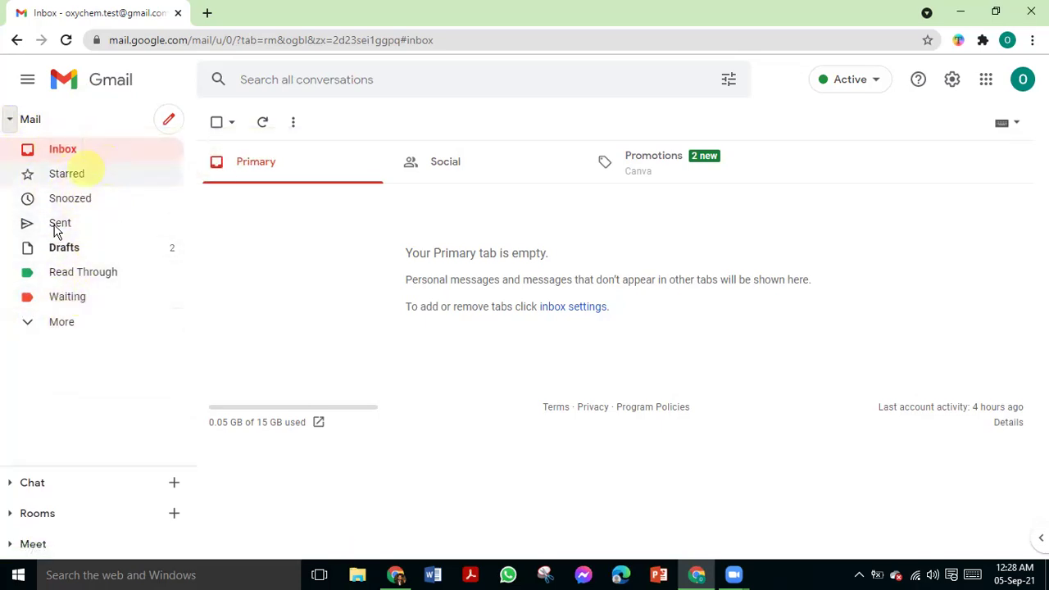
click(10, 121)
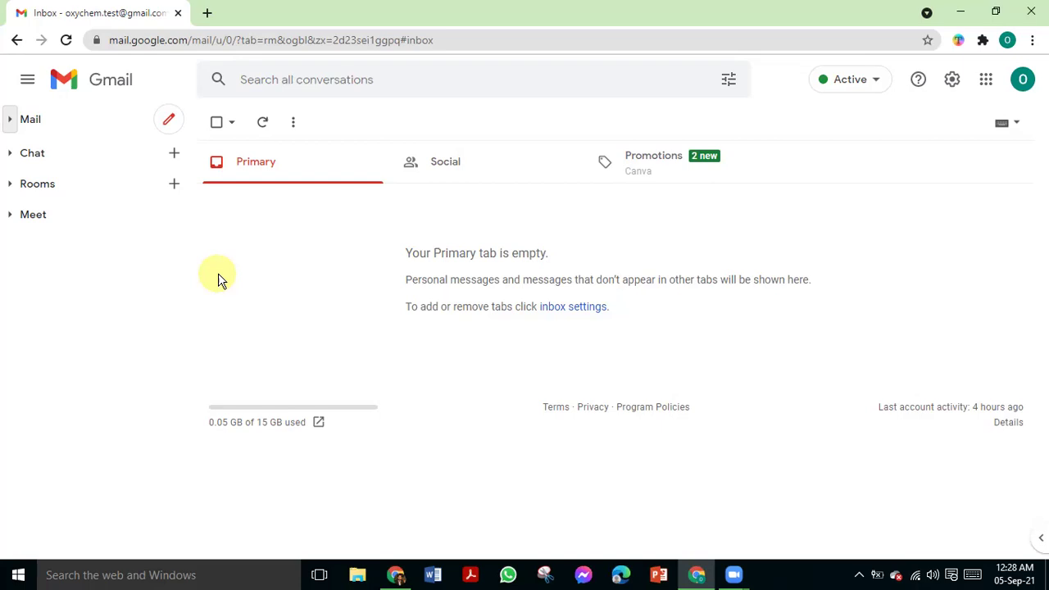
click(13, 156)
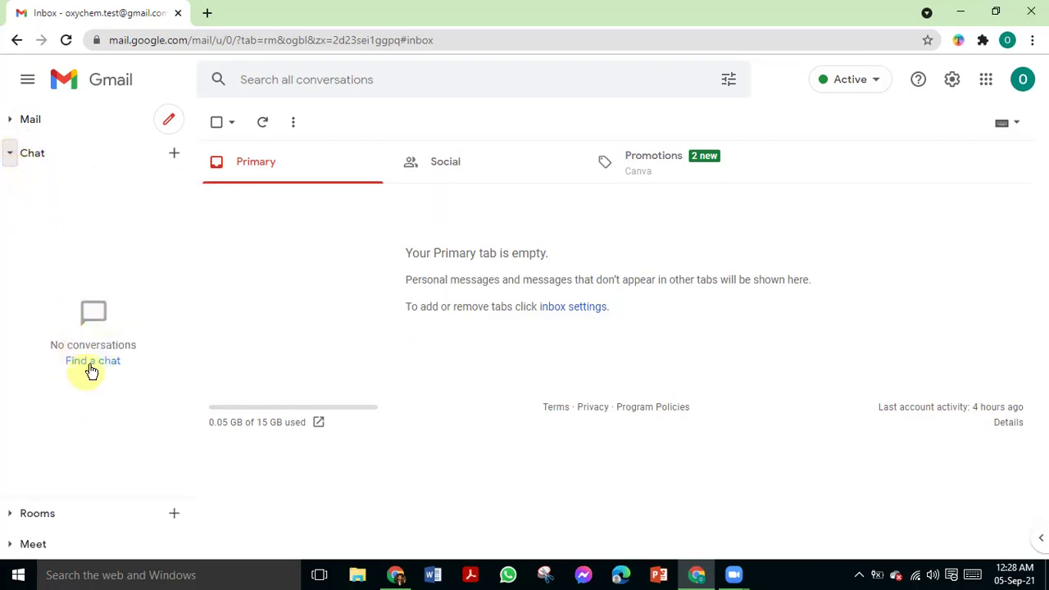
click(10, 154)
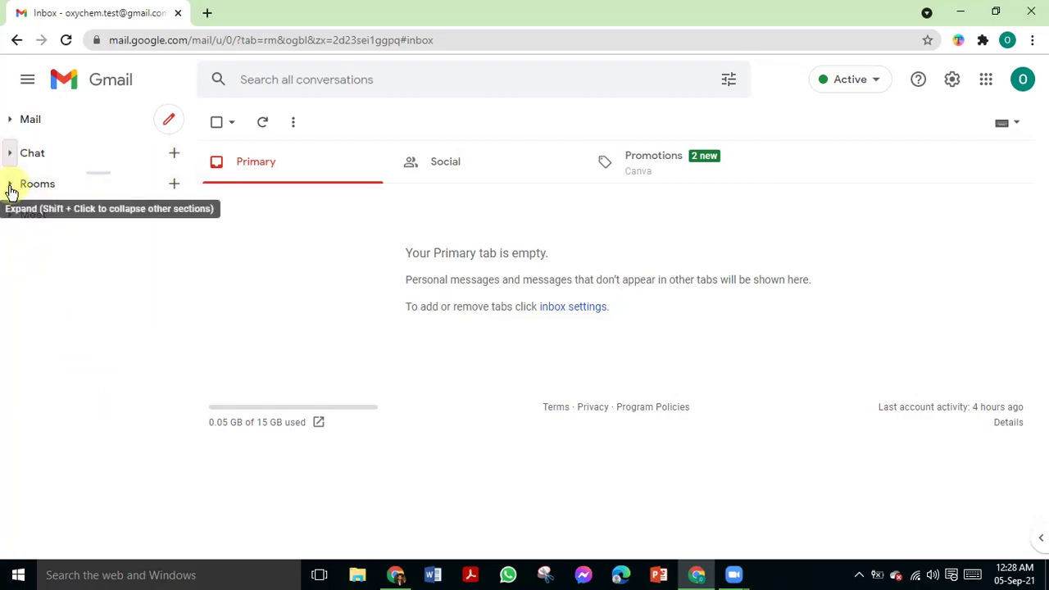
click(10, 185)
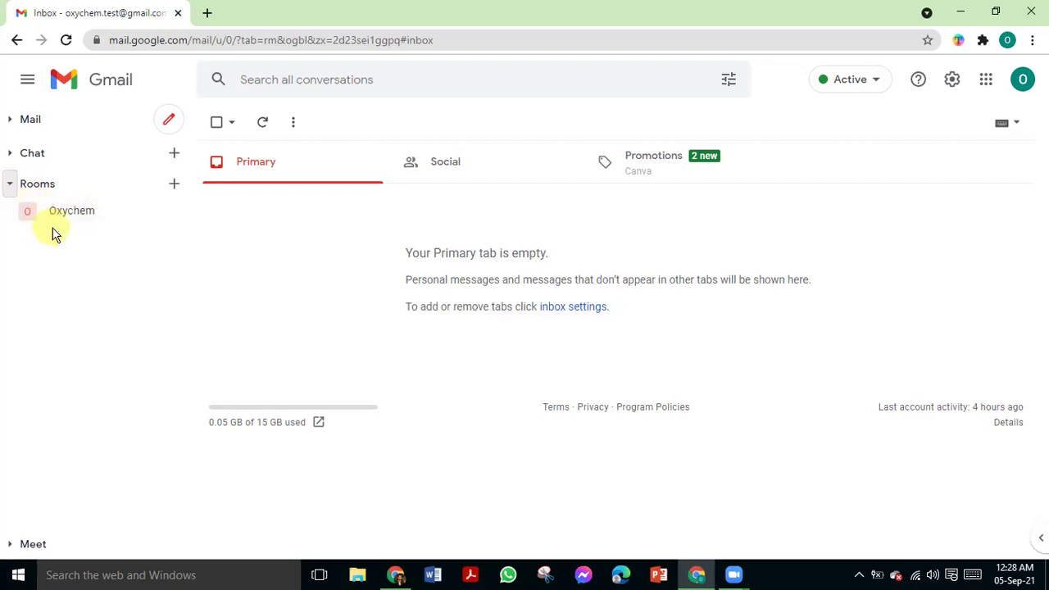
click(13, 186)
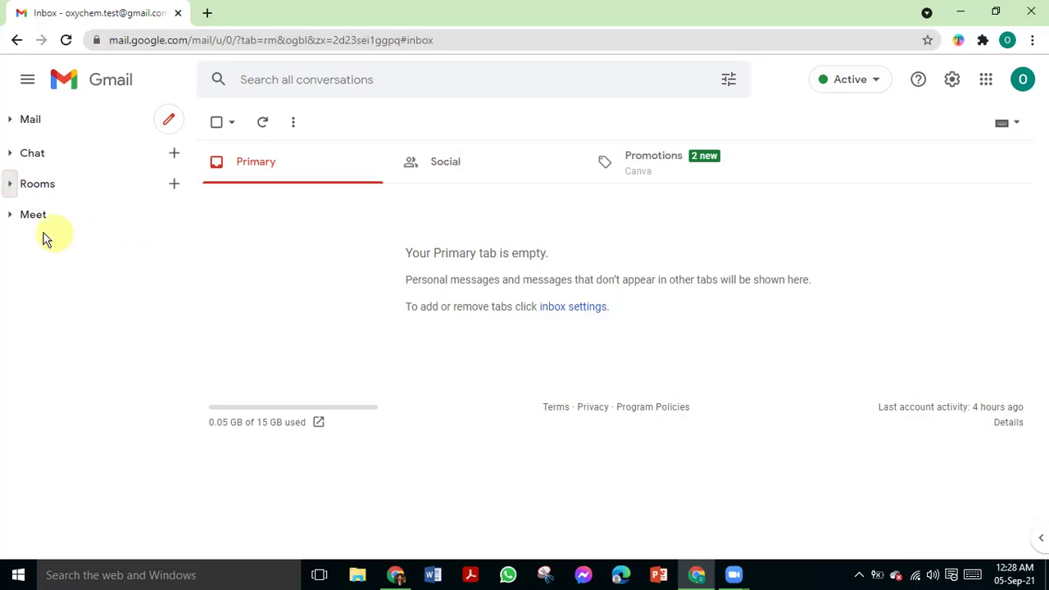
click(10, 221)
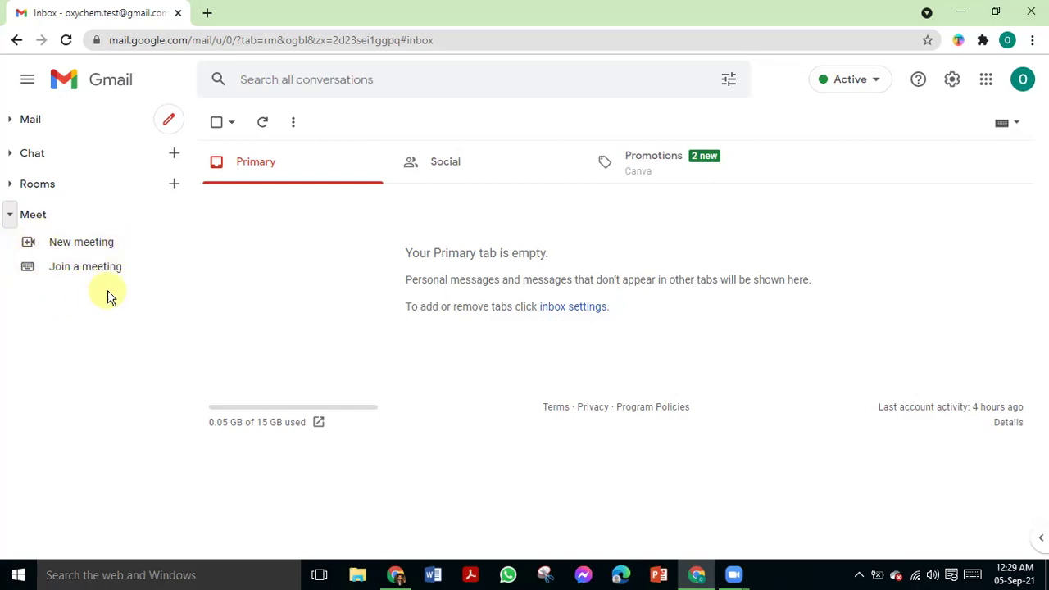
click(9, 216)
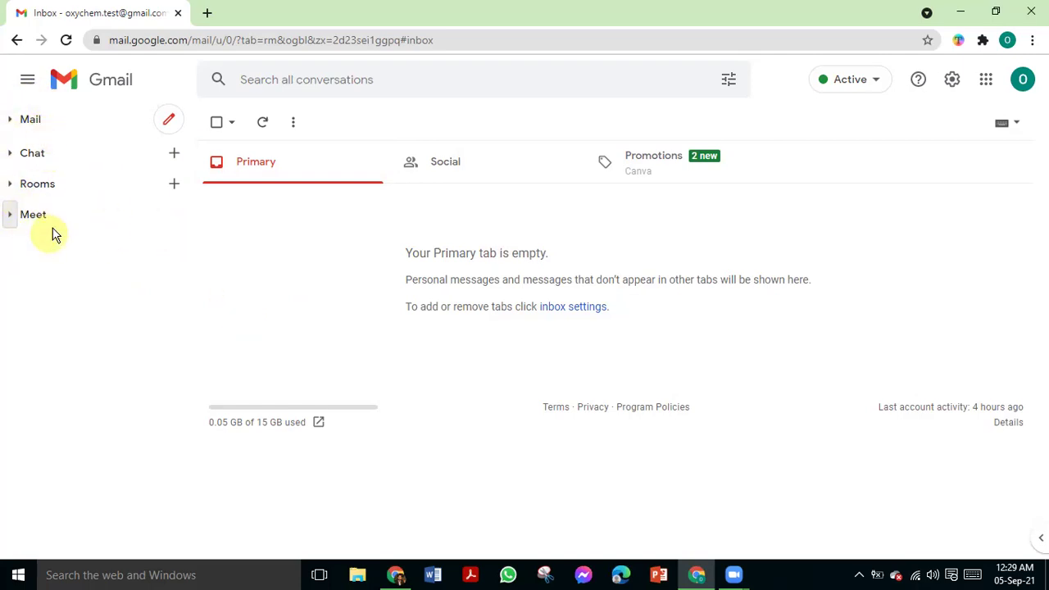
- Look through the whole Google apps list down to the Workspace Marketplace link and review the account options, closing each
mouse_move(36, 215)
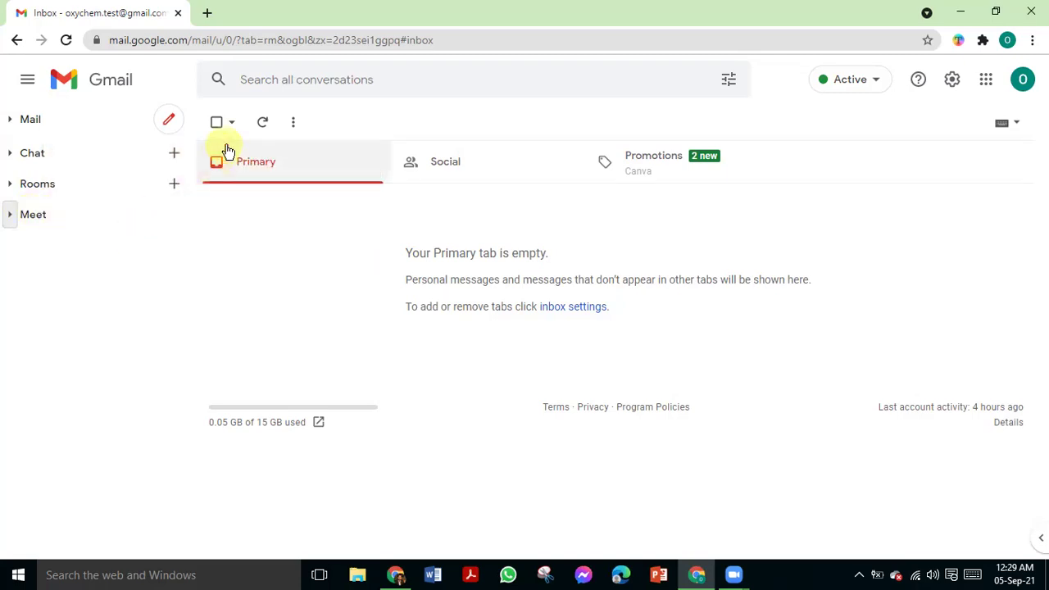
click(986, 78)
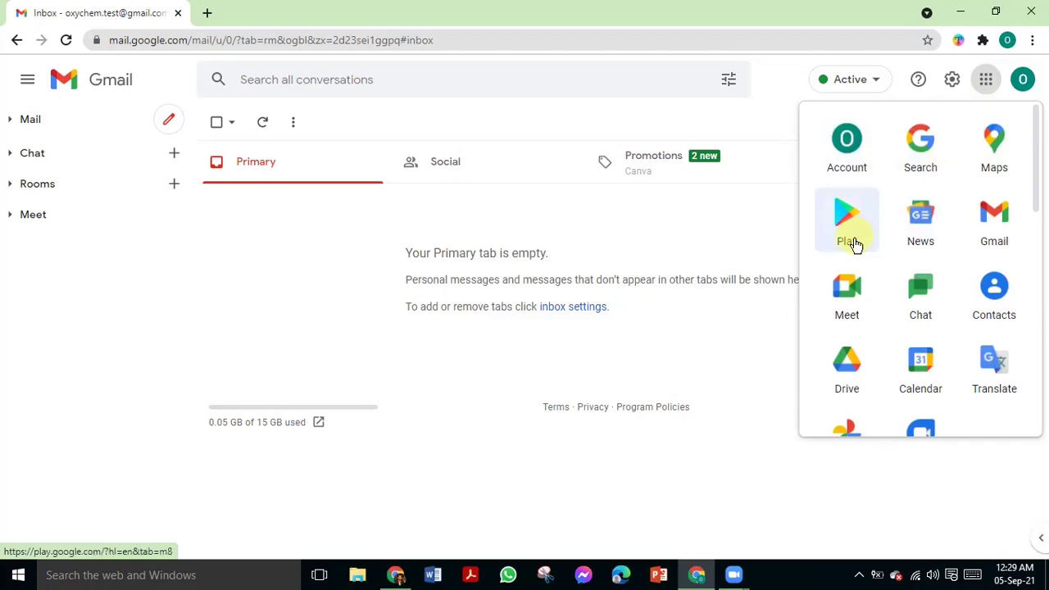
scroll(907, 295, down, 2)
scroll(907, 287, down, 6)
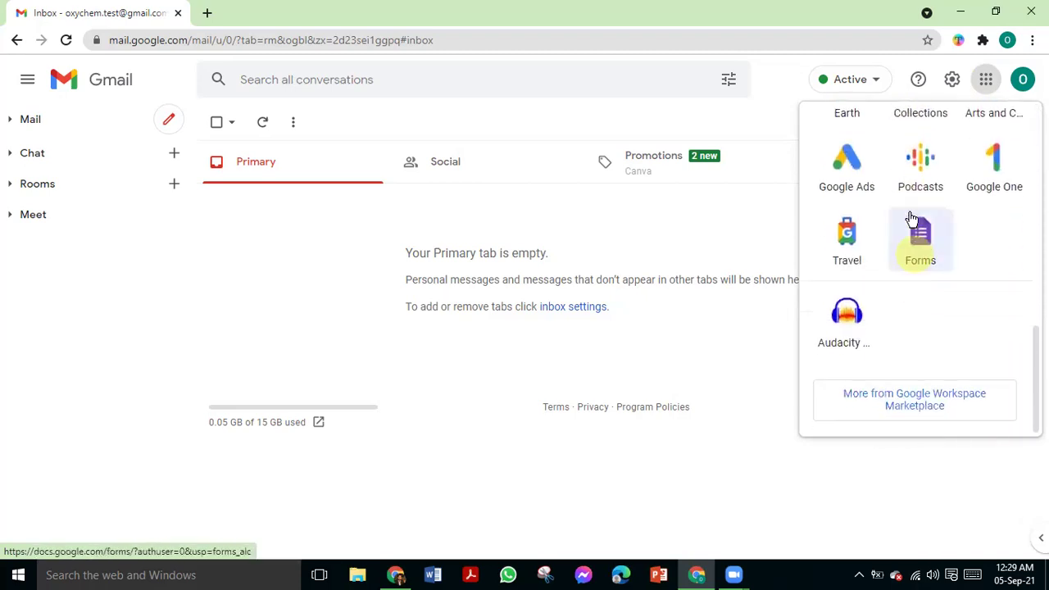
scroll(897, 259, up, 6)
scroll(895, 259, down, 5)
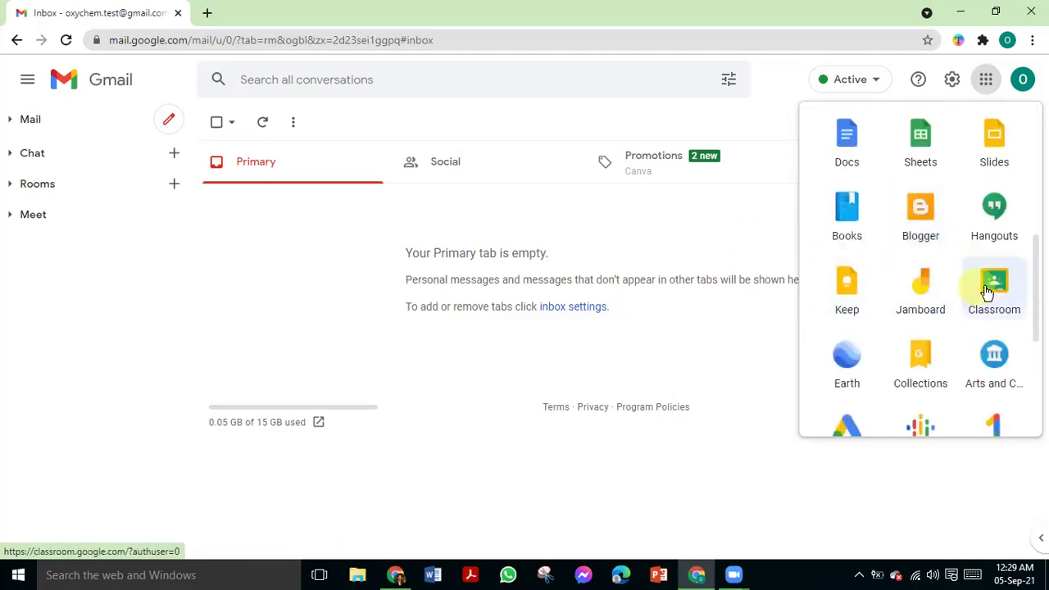
scroll(935, 299, down, 2)
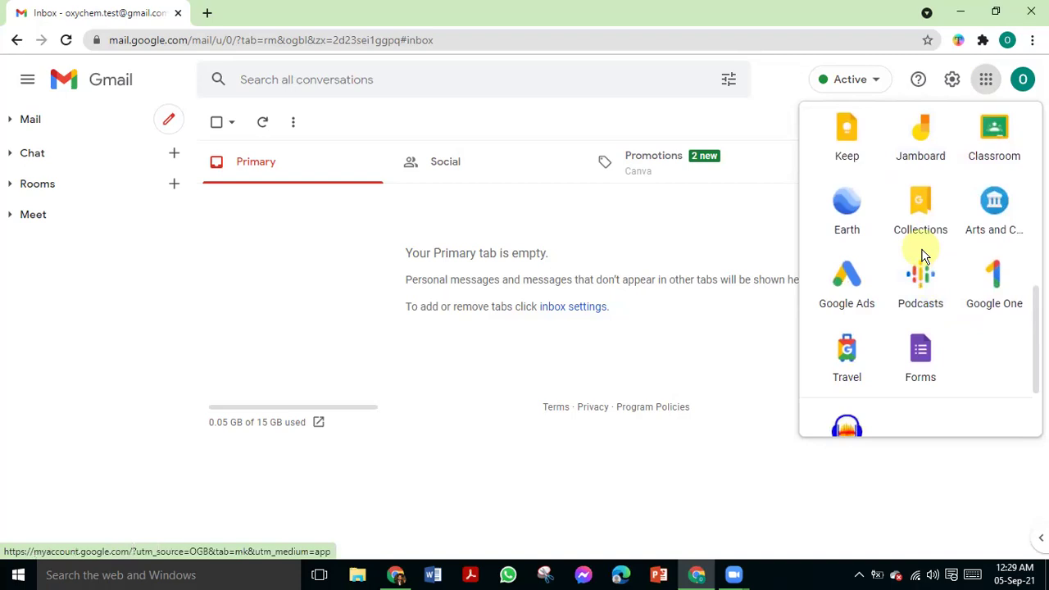
scroll(920, 192, down, 2)
click(361, 326)
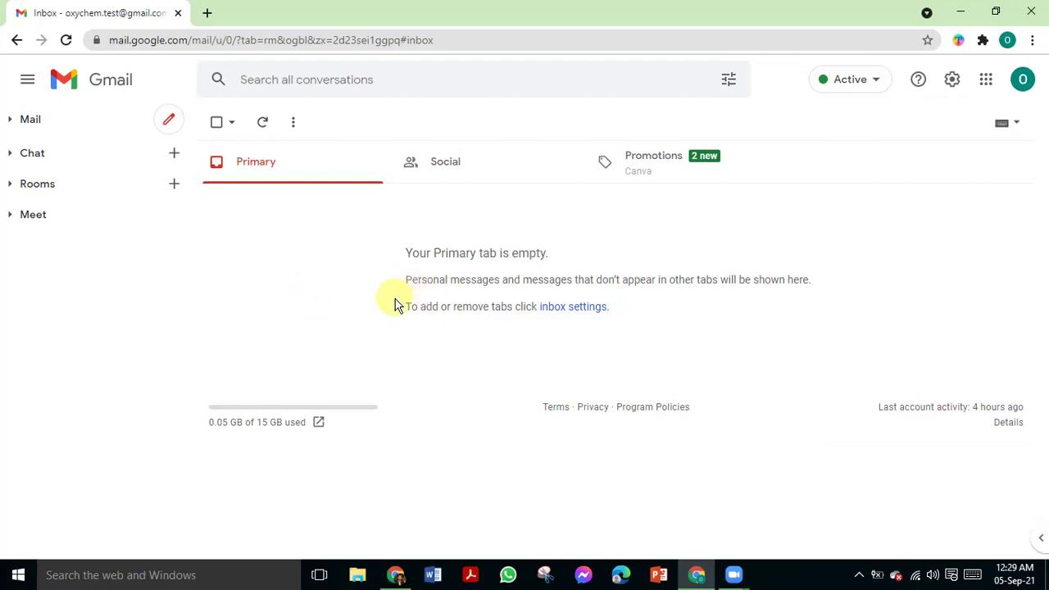
click(1022, 79)
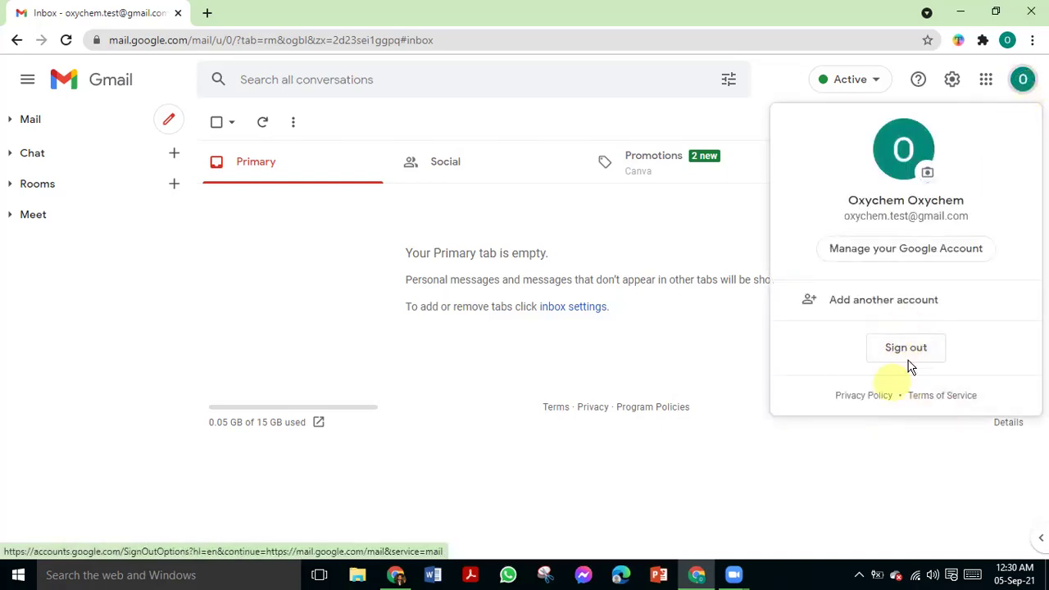
click(702, 364)
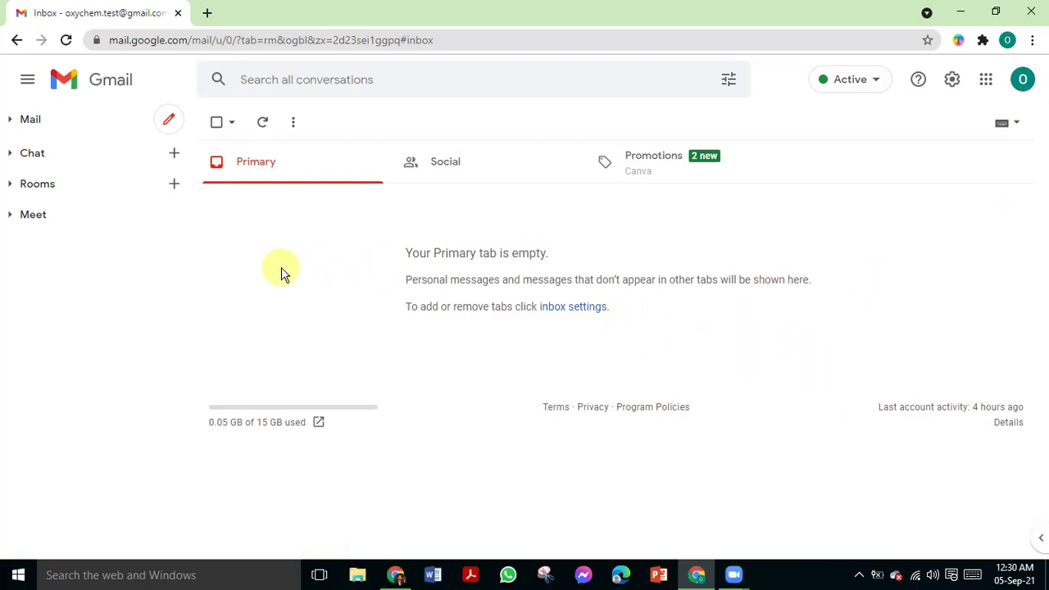
- Switch to the other account's Gmail window, view its draft about one screen workers and email templates in full screen, and minimise it
click(395, 575)
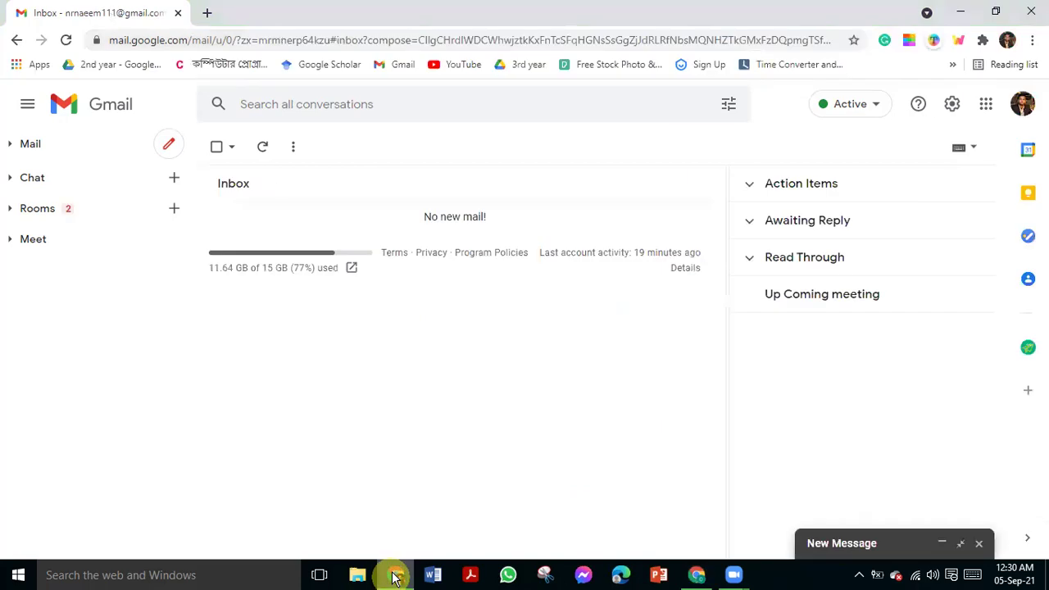
click(950, 543)
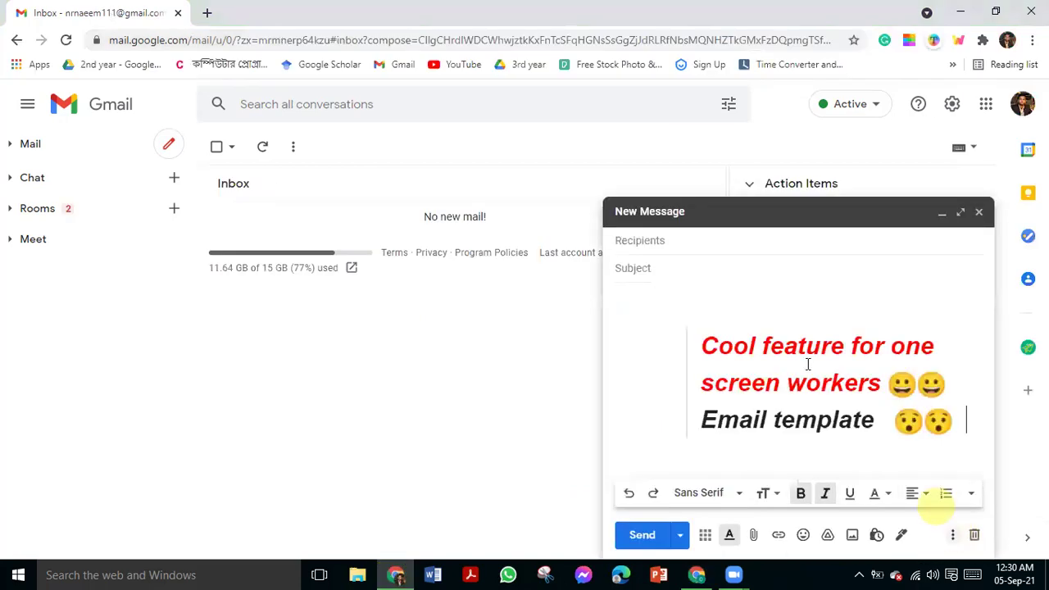
click(943, 214)
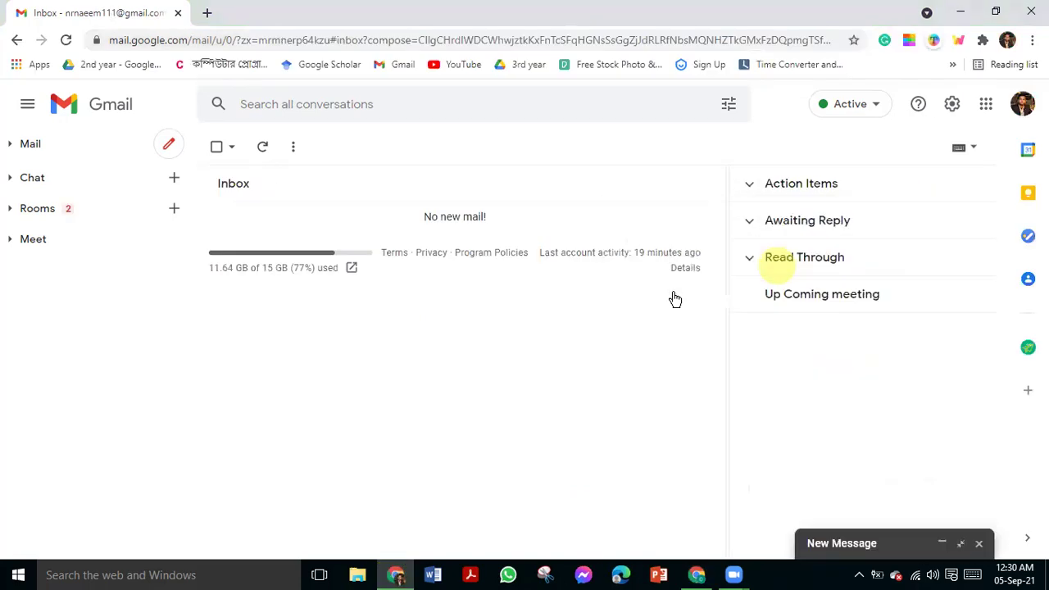
click(965, 549)
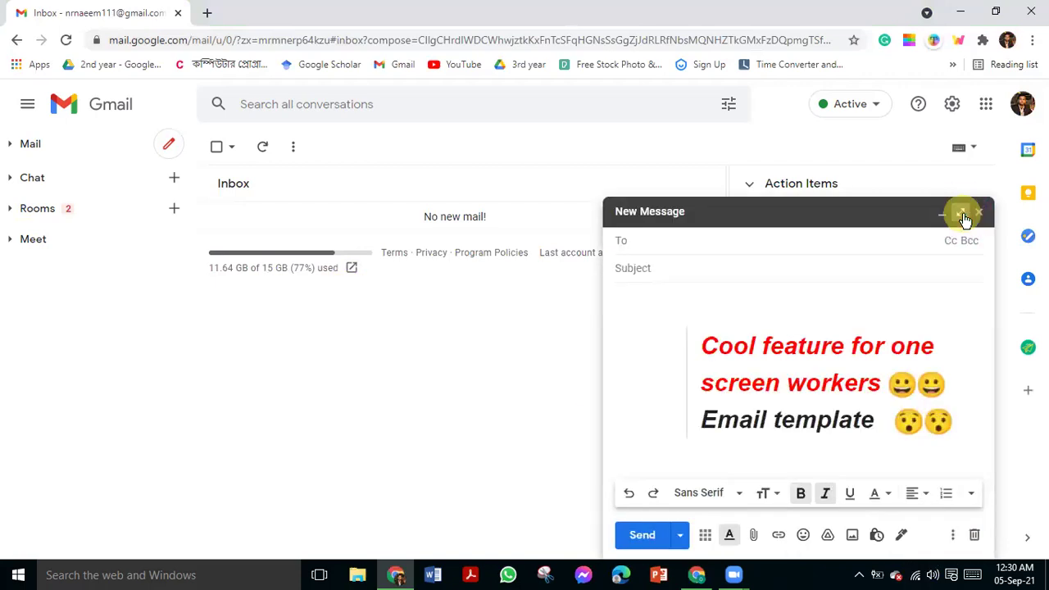
click(961, 215)
drag(215, 259, 631, 248)
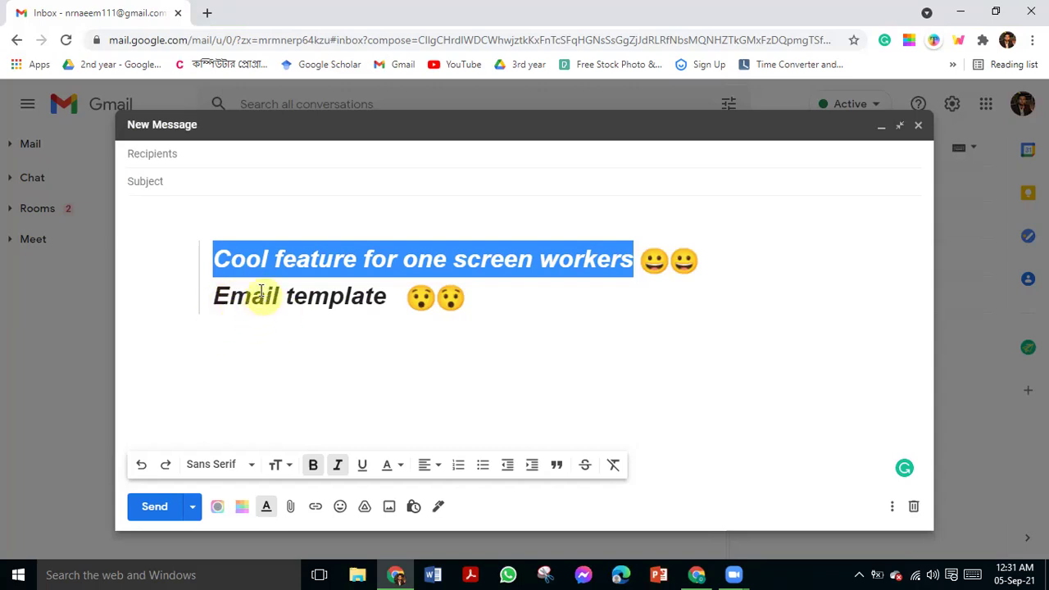
click(295, 308)
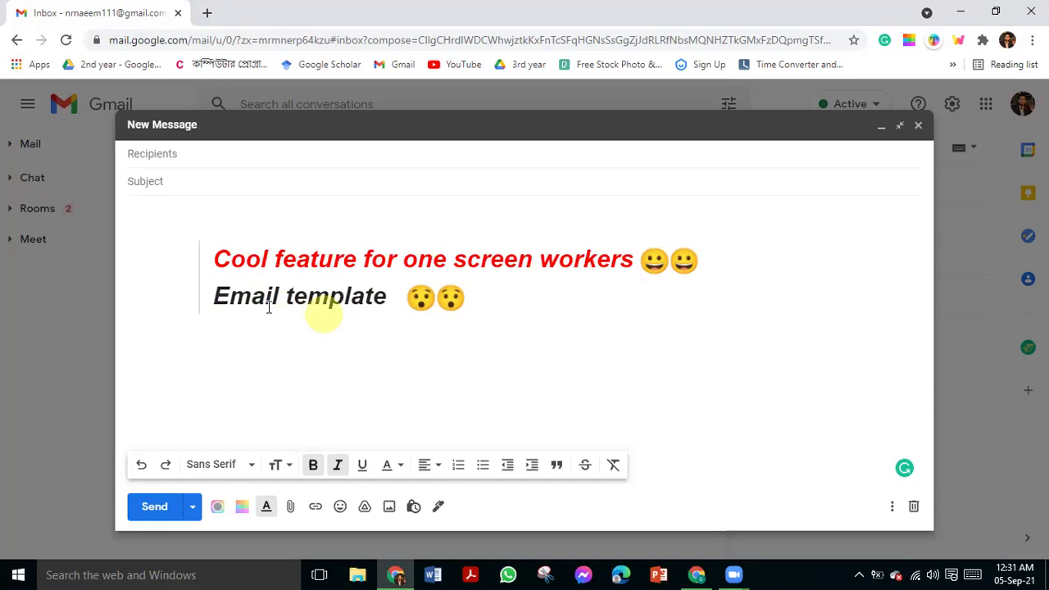
click(883, 133)
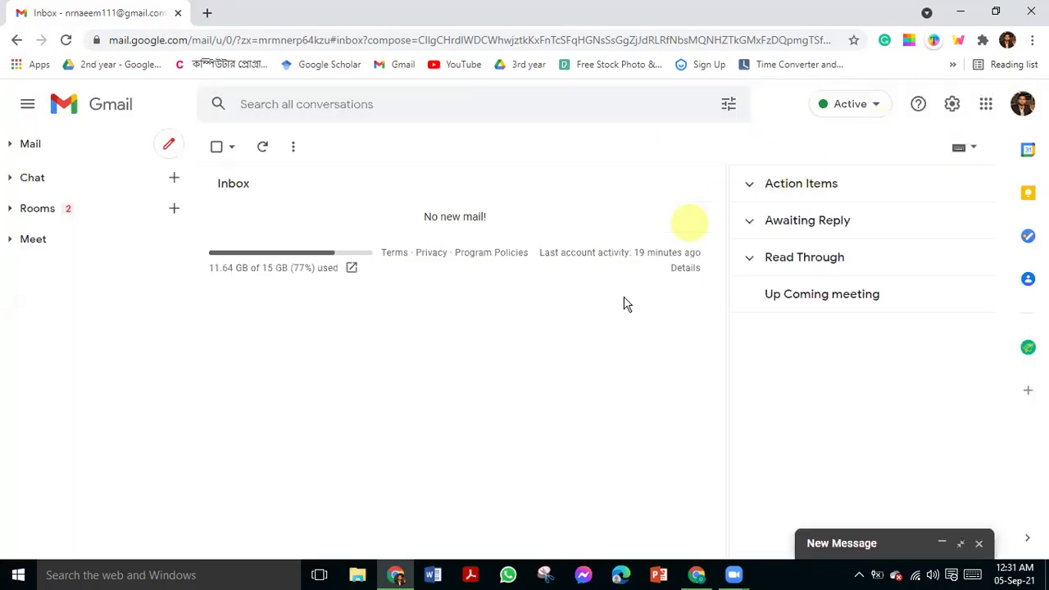
- Switch back to the second account's Gmail window, start a full-screen new message, add four blank lines above the signature and minimise it
click(696, 575)
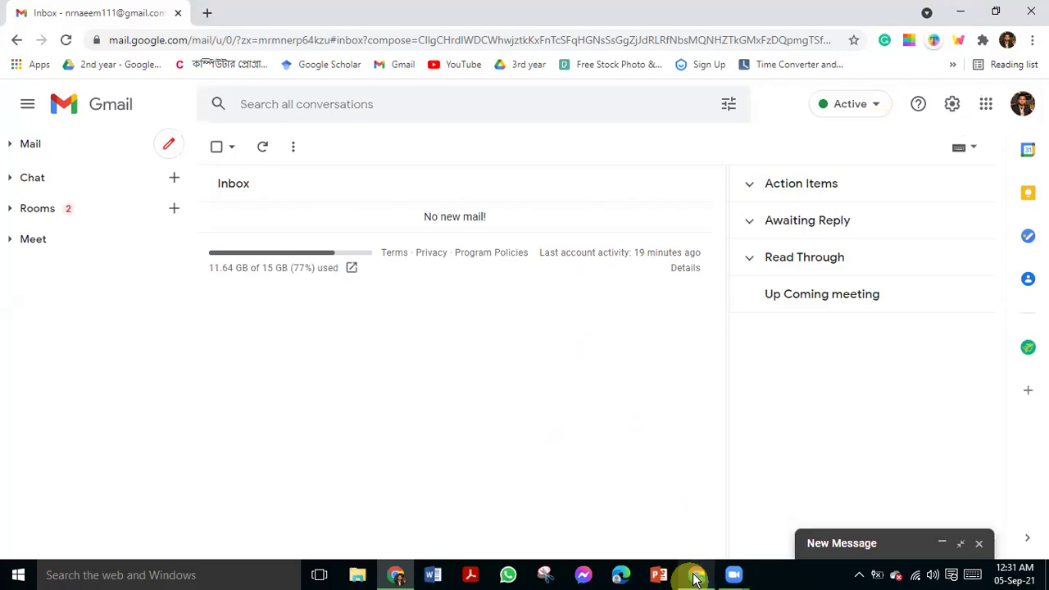
click(173, 126)
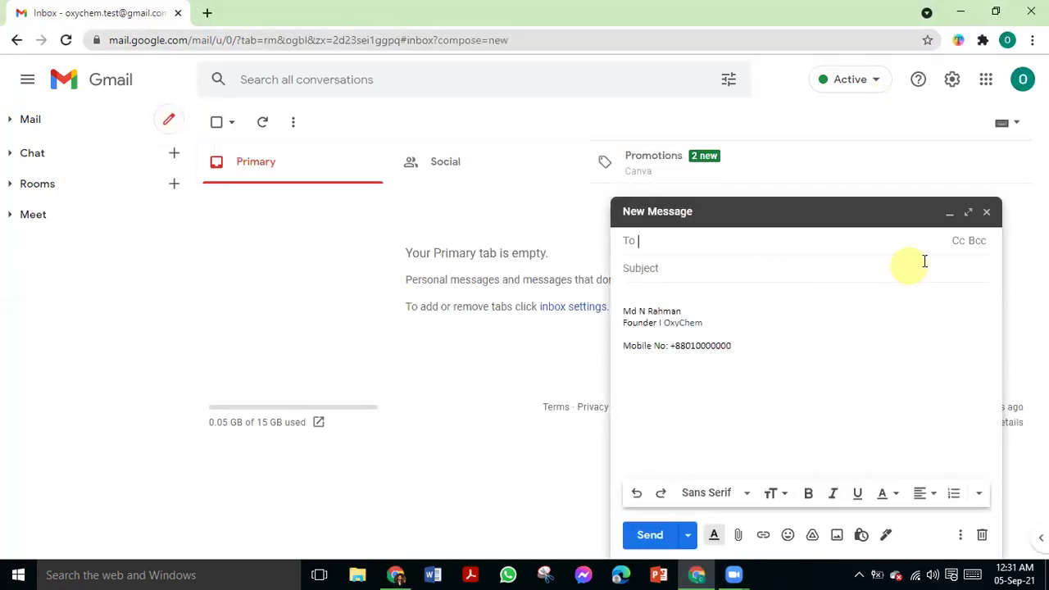
click(968, 212)
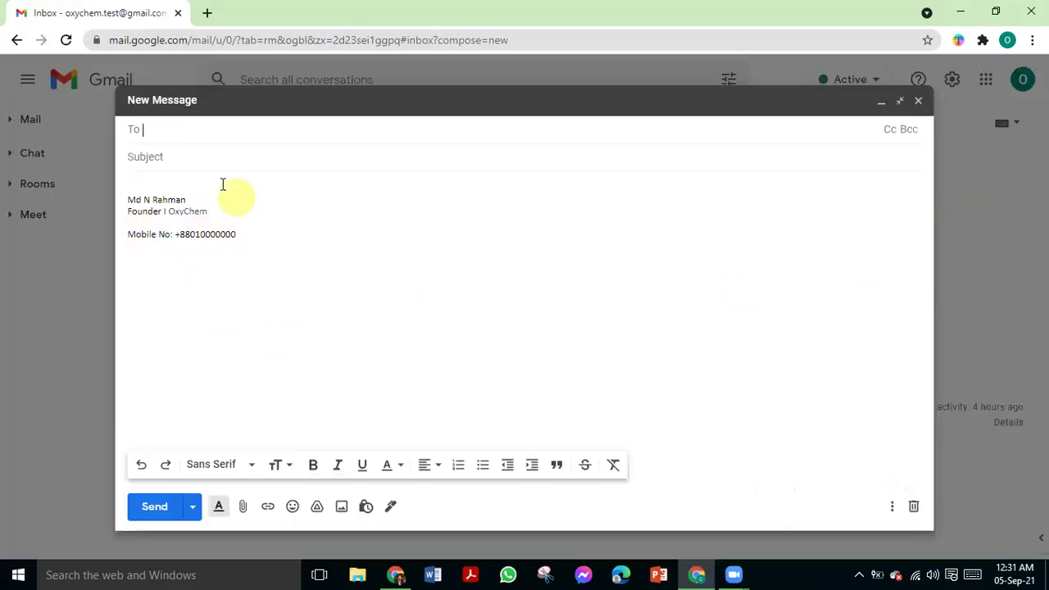
click(145, 185)
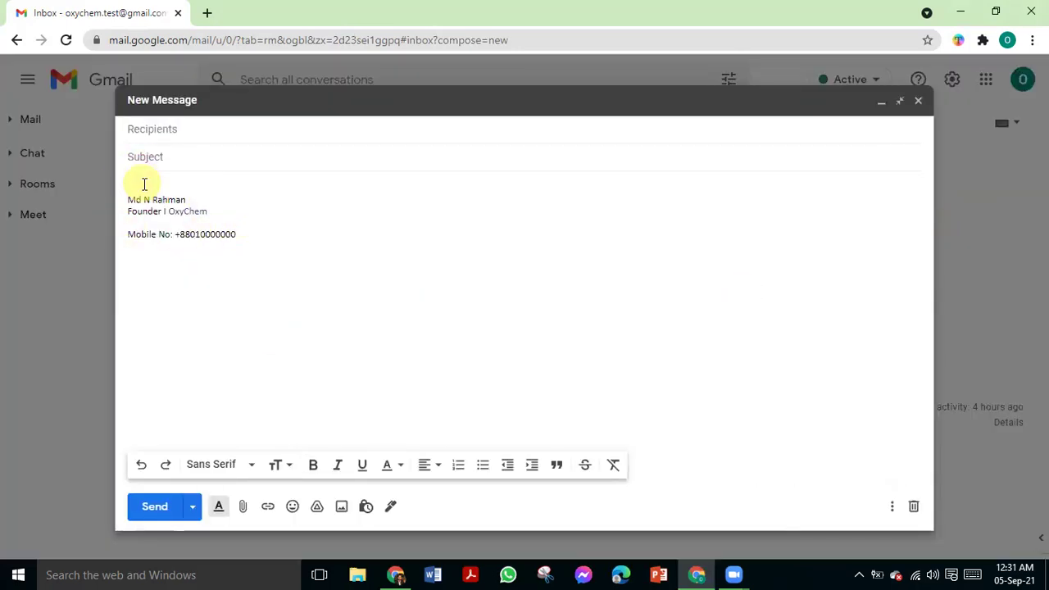
key(Return)
key(Return)
key(Return)
key(Return)
click(142, 189)
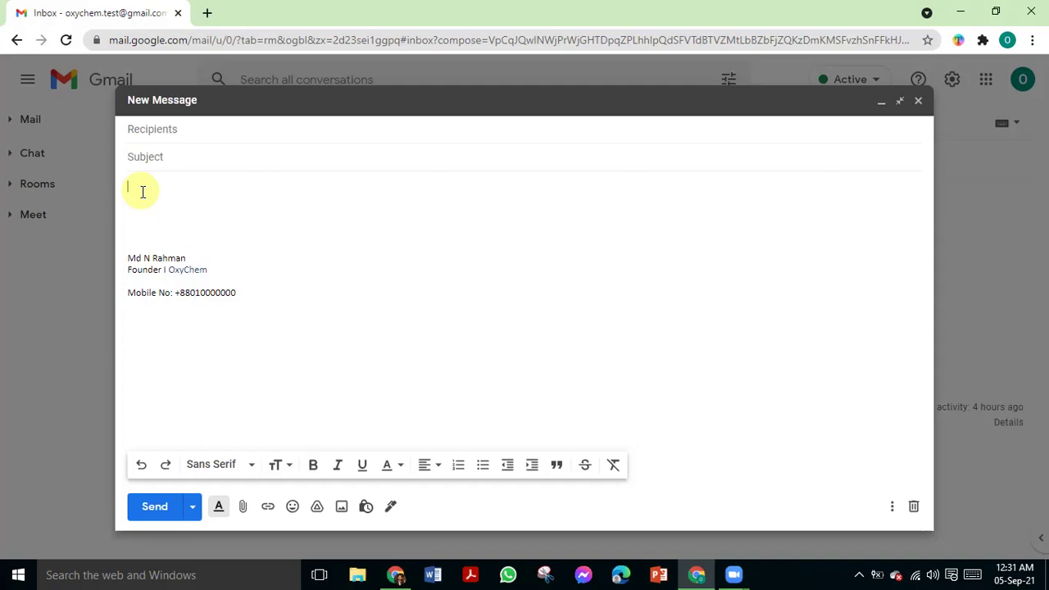
click(883, 103)
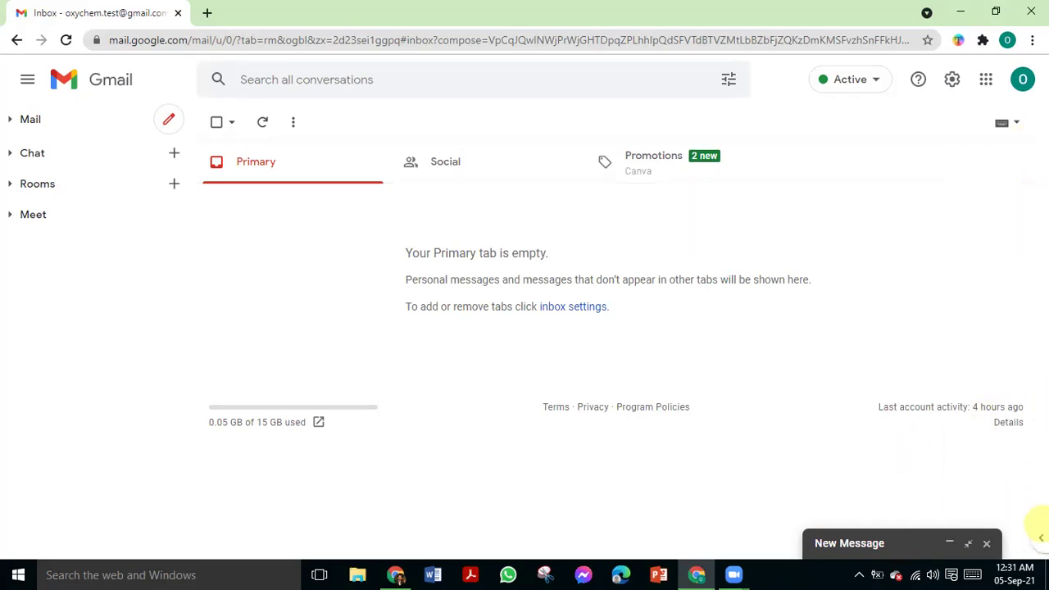
- Open the Keep notes beside the inbox and restore the minimised draft at normal size, ready for entry in the message body
click(1027, 537)
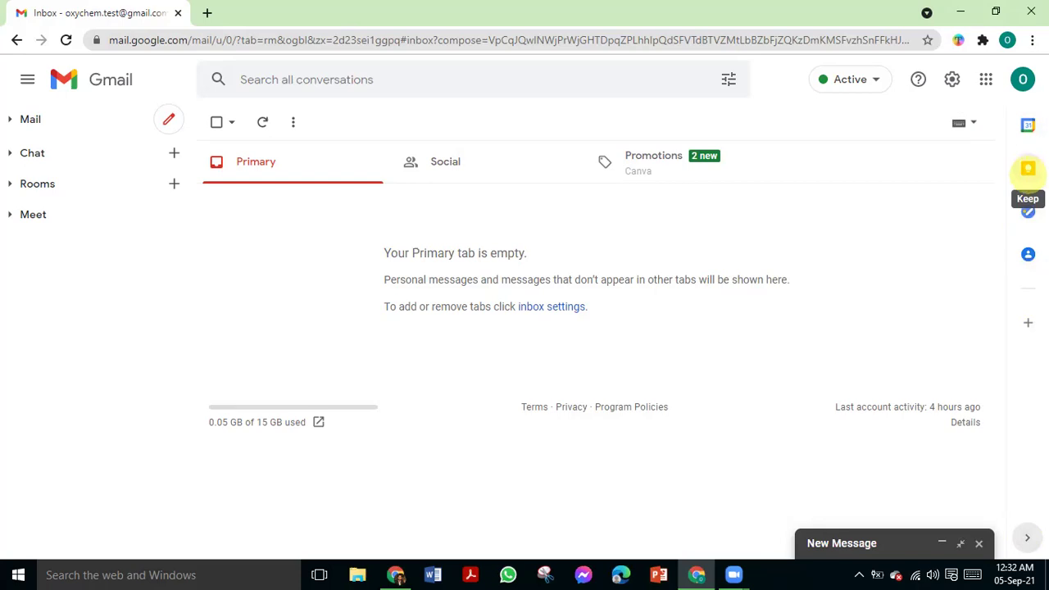
click(1028, 170)
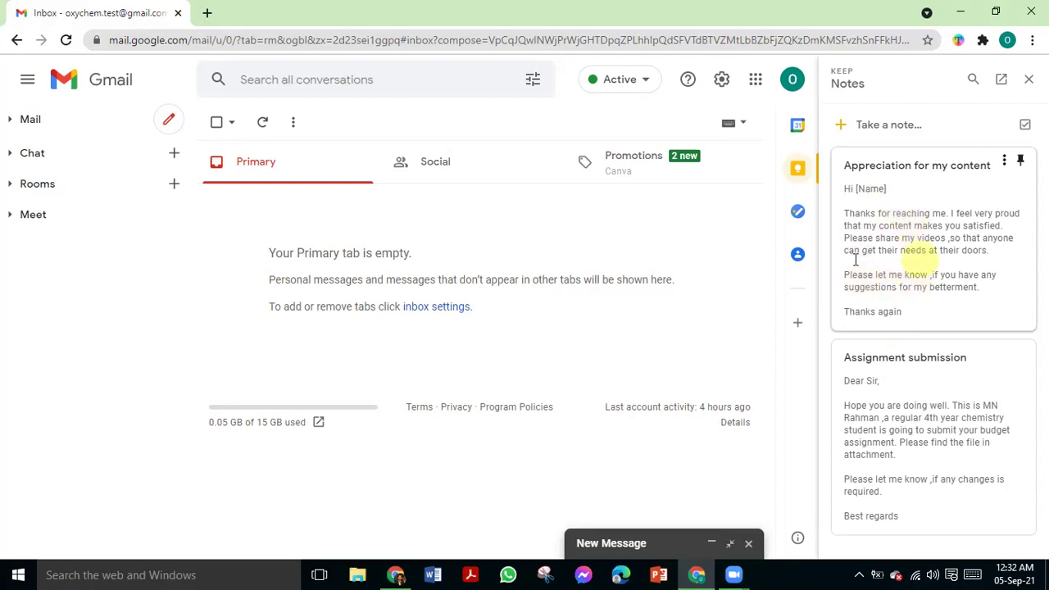
click(169, 120)
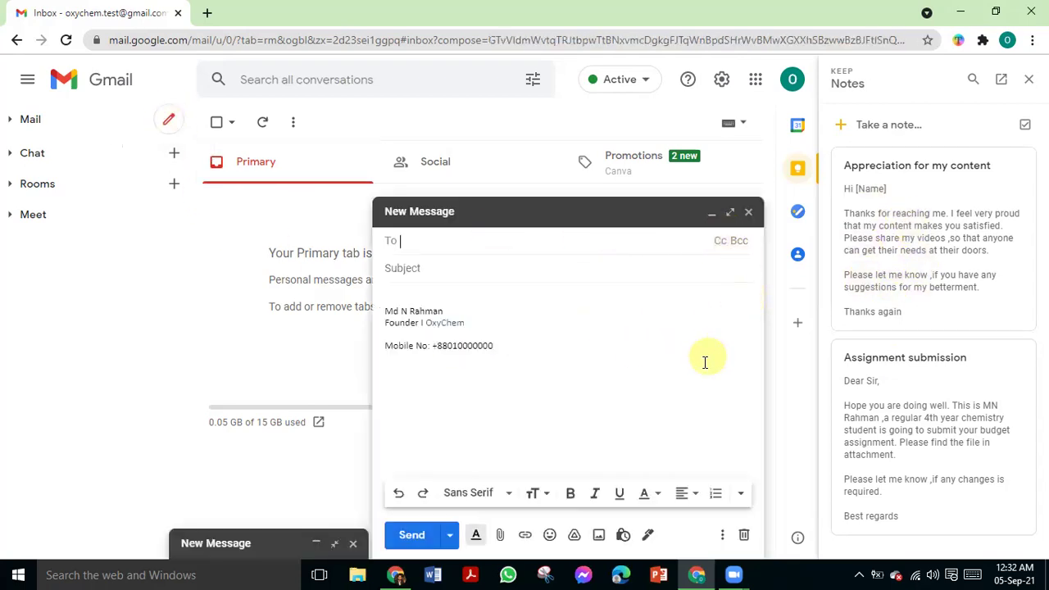
click(747, 212)
click(729, 543)
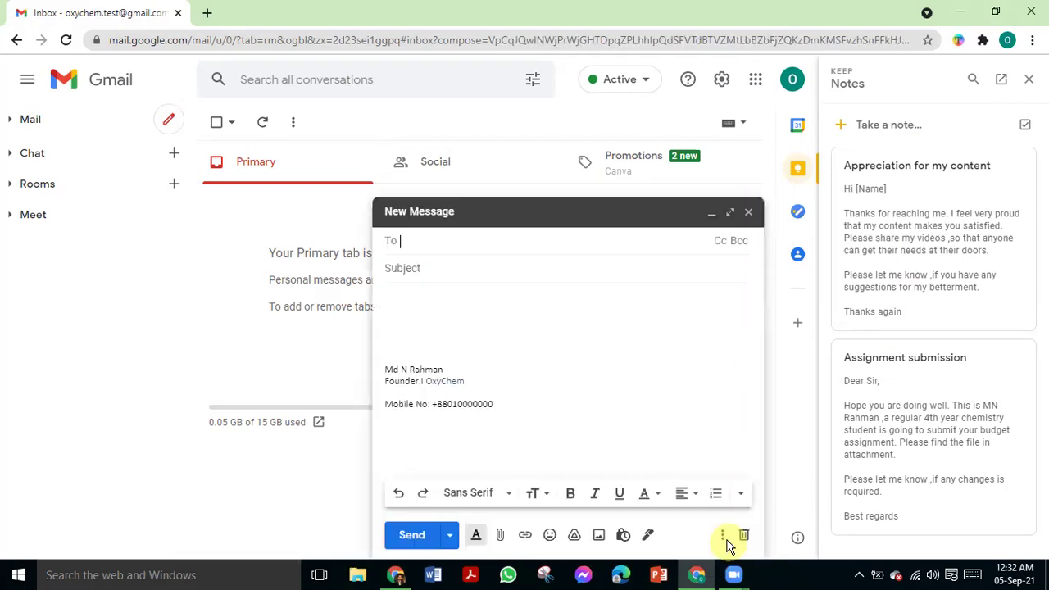
click(730, 214)
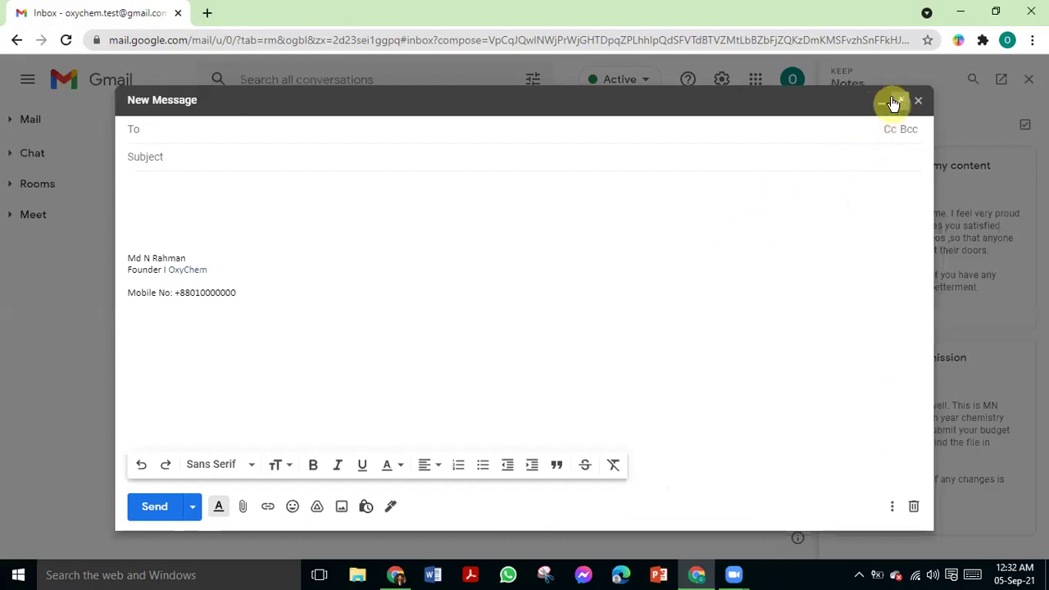
click(897, 105)
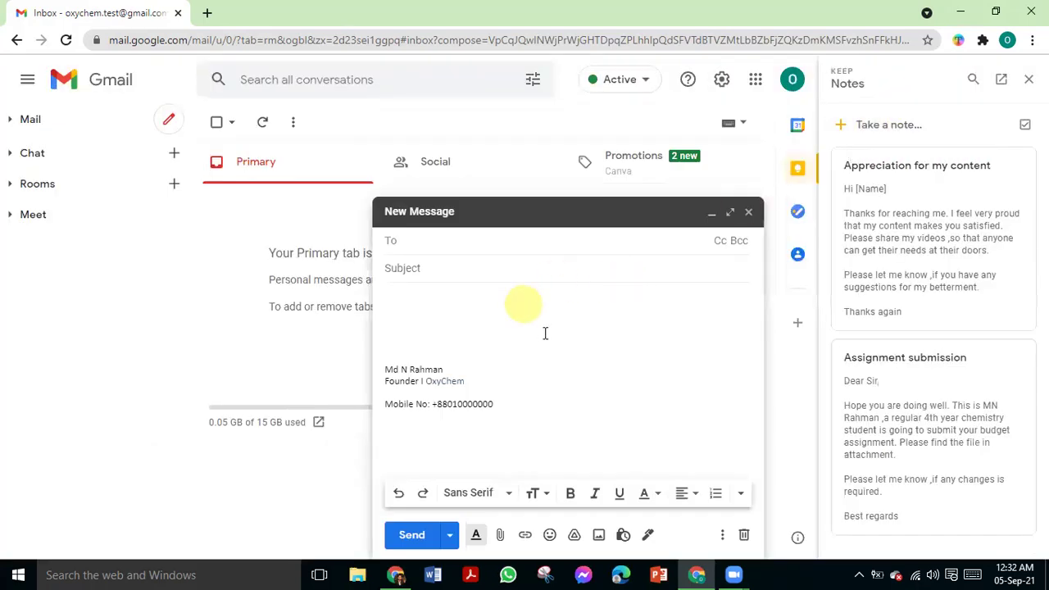
click(416, 303)
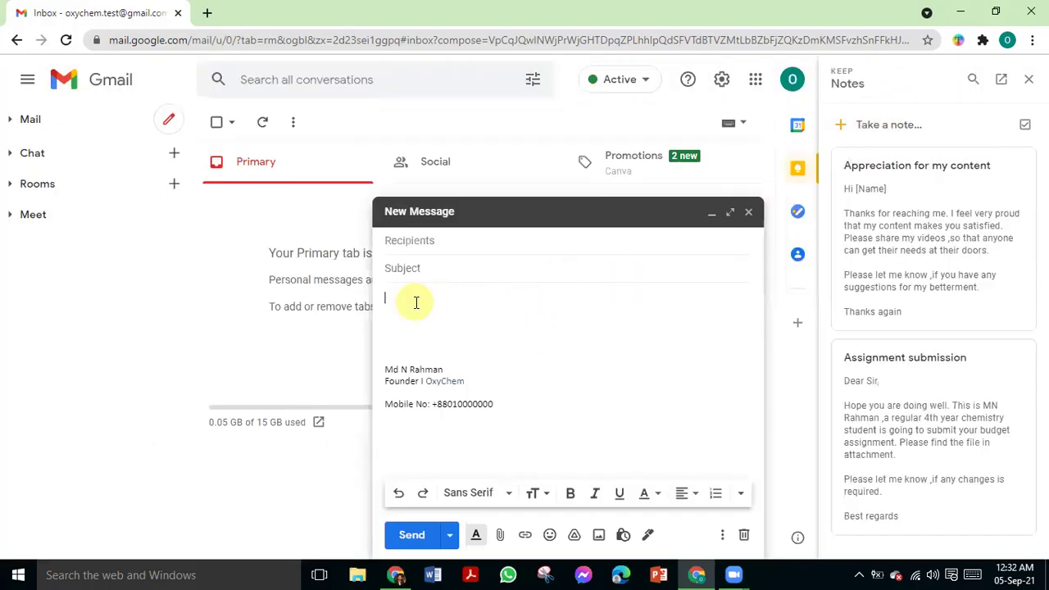
- Try to copy the "Appreciation for my content" note into the message body, and delete the pasted "Confidential email" and "Schedule" bullets
click(947, 218)
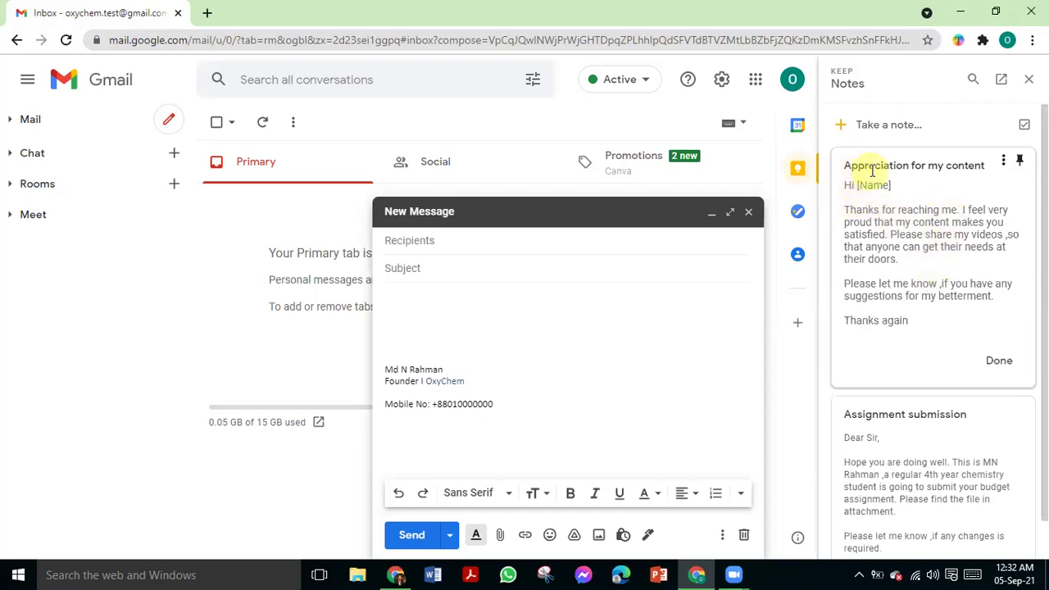
drag(843, 186, 912, 320)
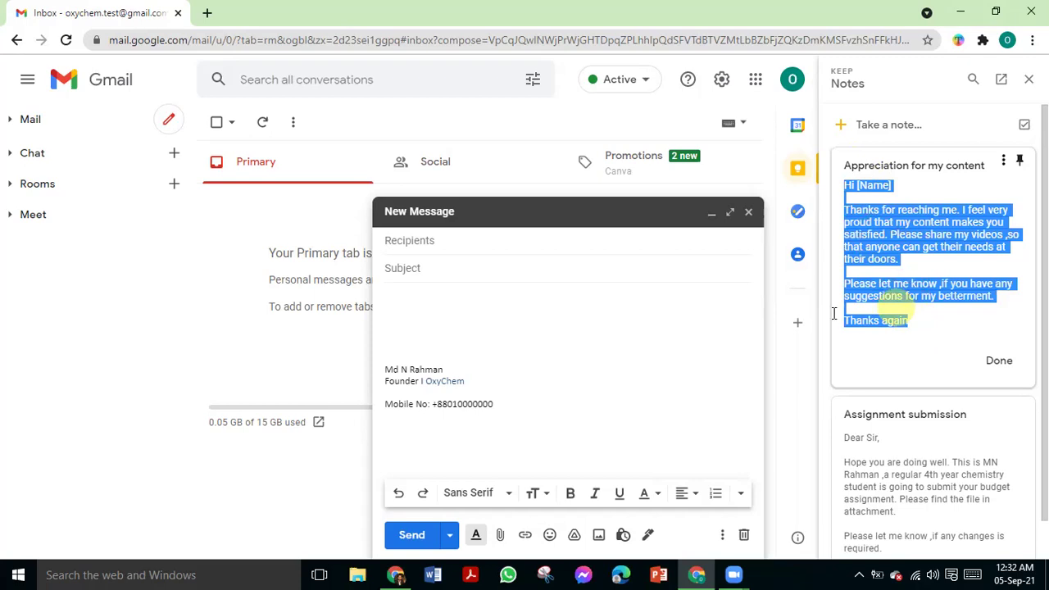
click(399, 299)
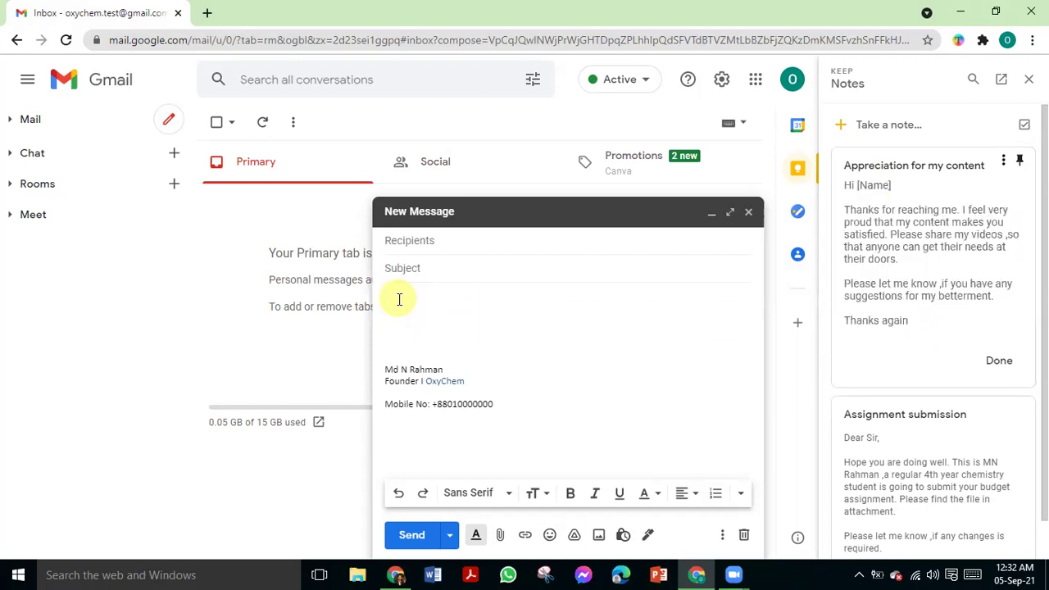
text(Confidential email Schedule)
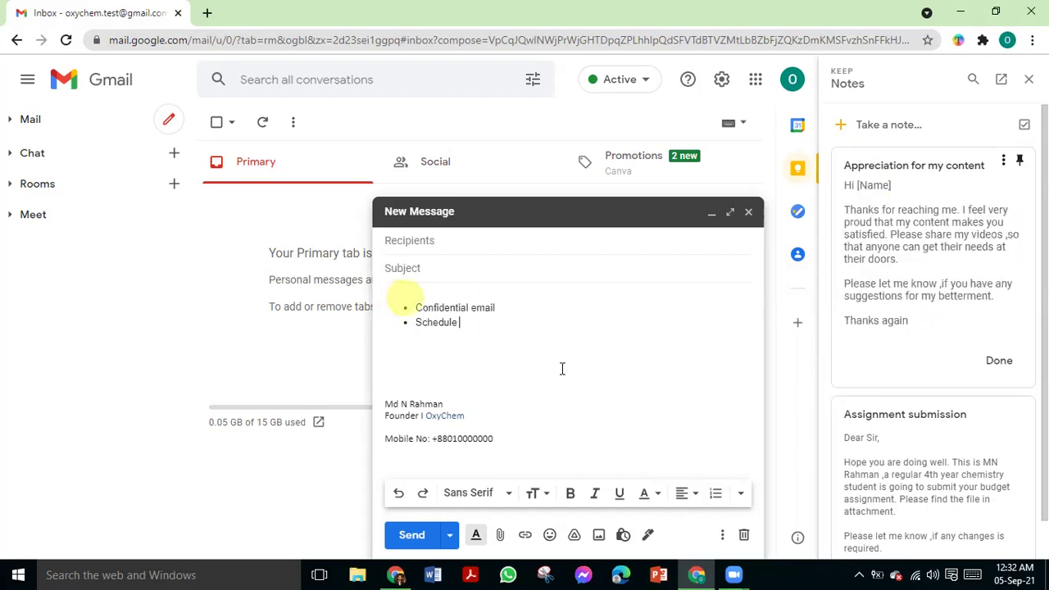
drag(486, 342, 413, 313)
key(BackSpace)
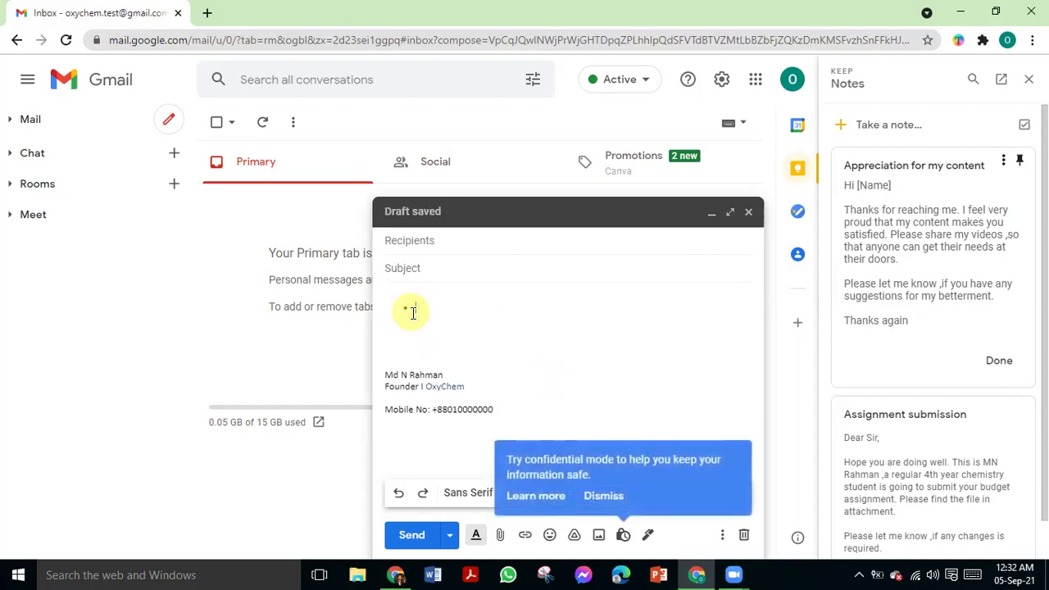
key(BackSpace)
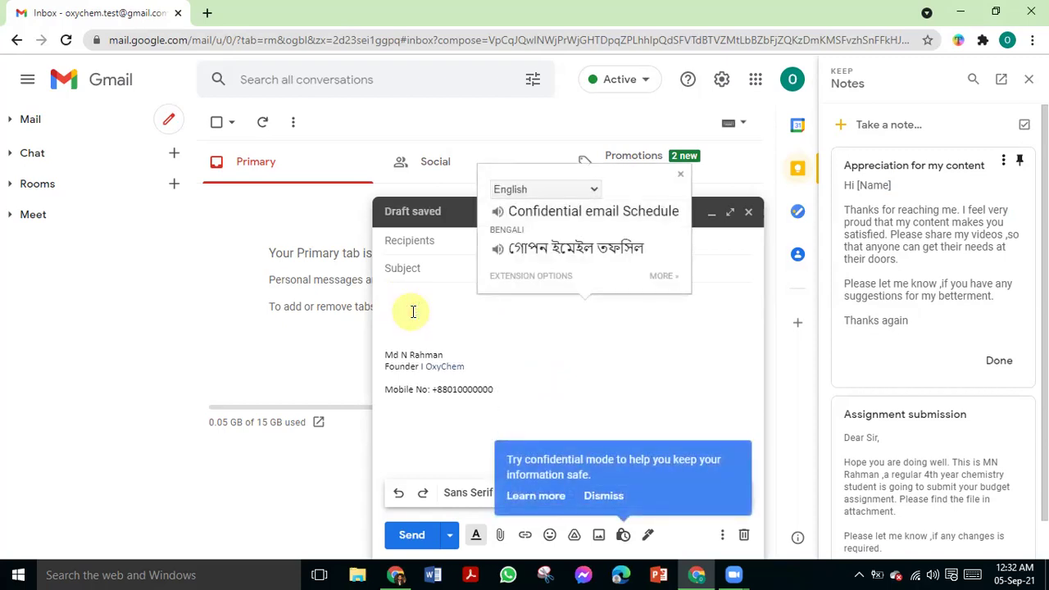
- Copy the full body text of the "Appreciation for my content" note into the message body above the signature
click(934, 298)
click(929, 320)
drag(929, 321, 847, 186)
right_click(1028, 225)
click(758, 255)
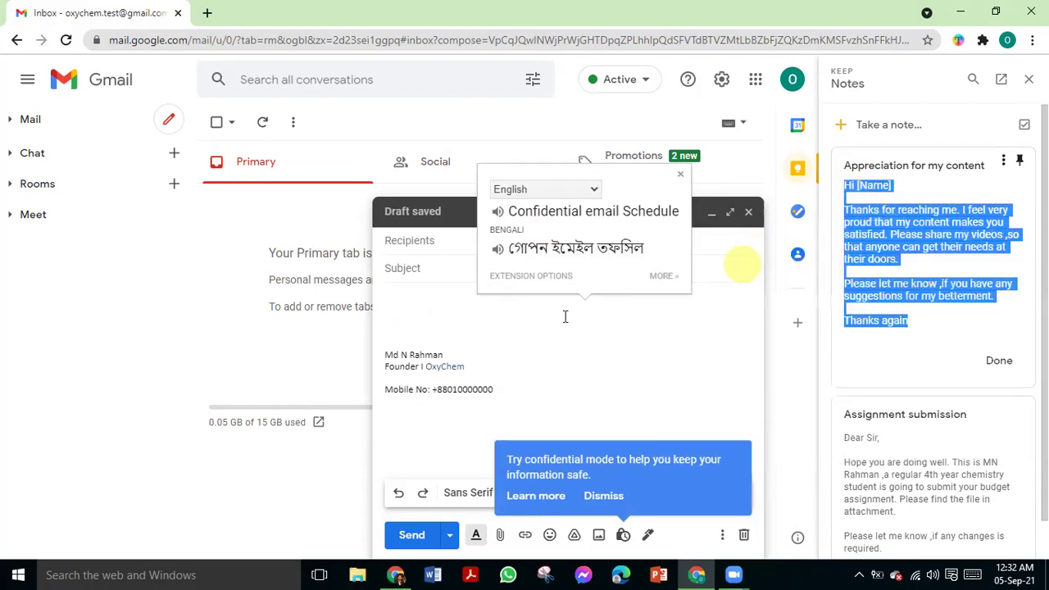
click(398, 316)
right_click(389, 299)
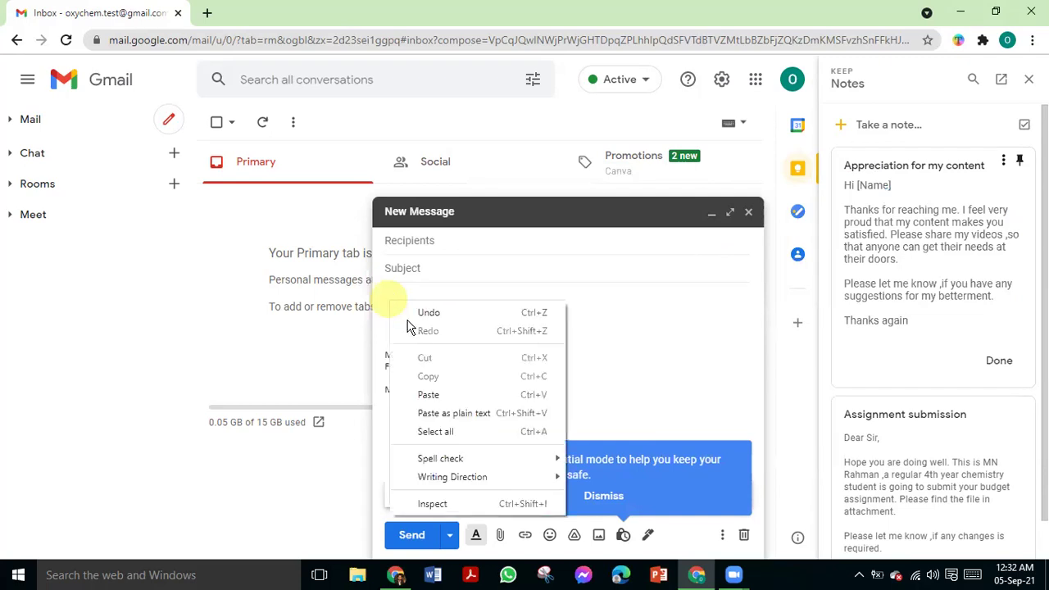
click(434, 395)
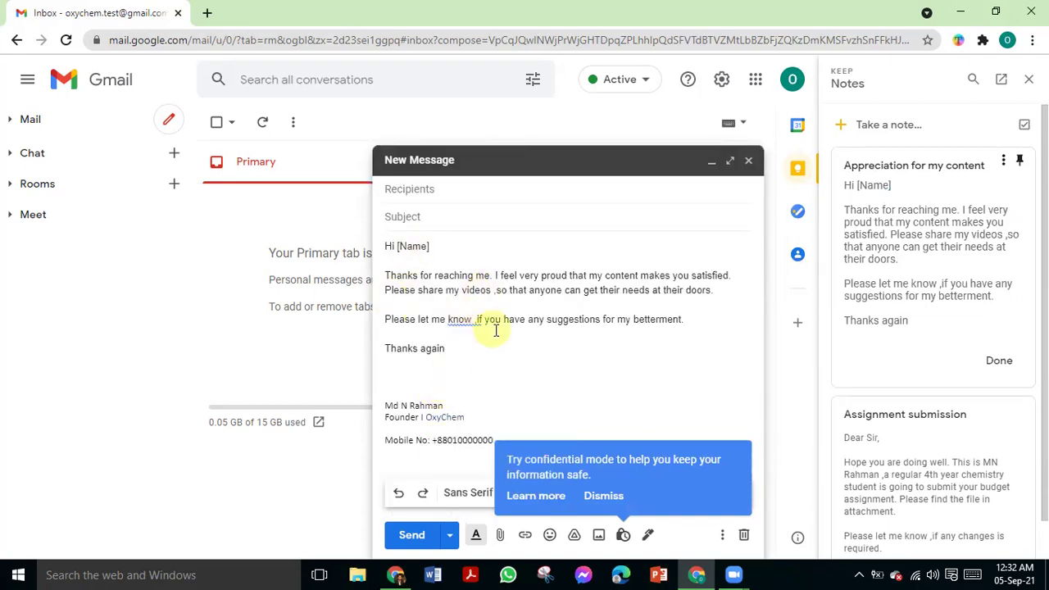
- Correct "know ,if" to "know if" in the message body with the suggested fix, and dismiss the confidential mode tip
click(460, 321)
click(472, 347)
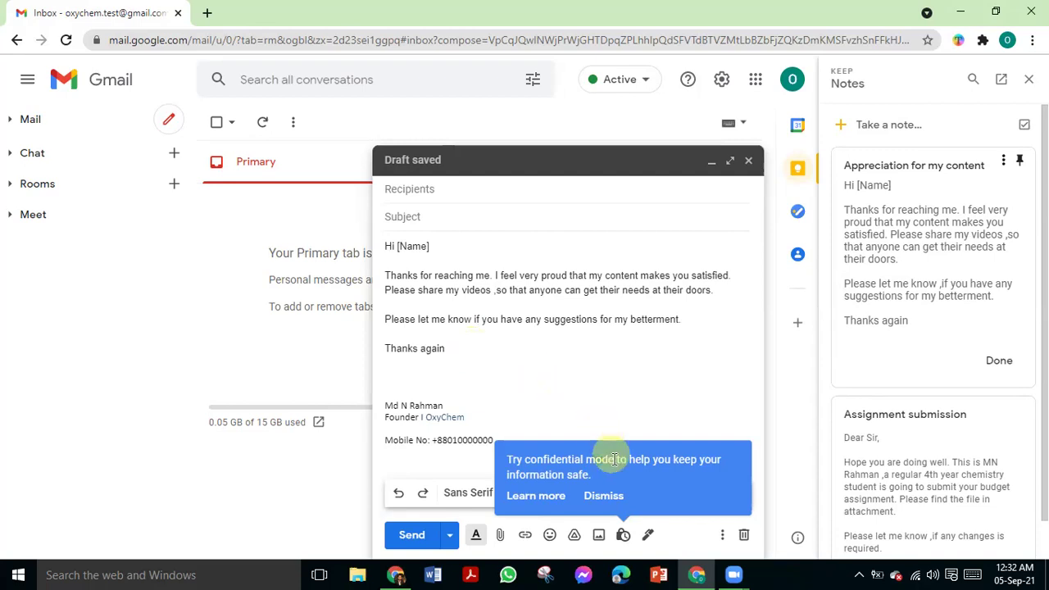
click(603, 496)
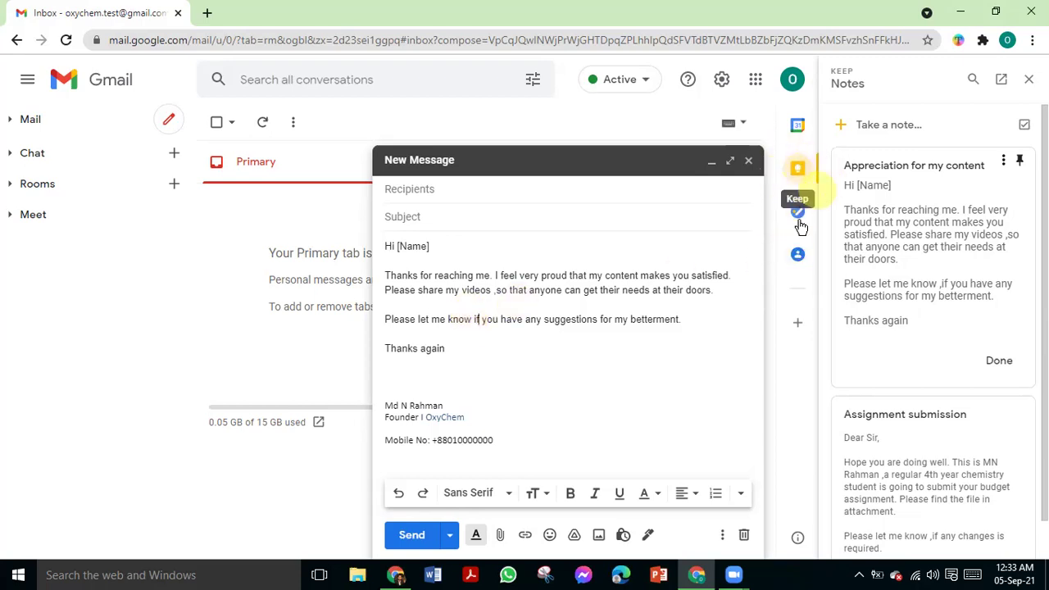
click(476, 319)
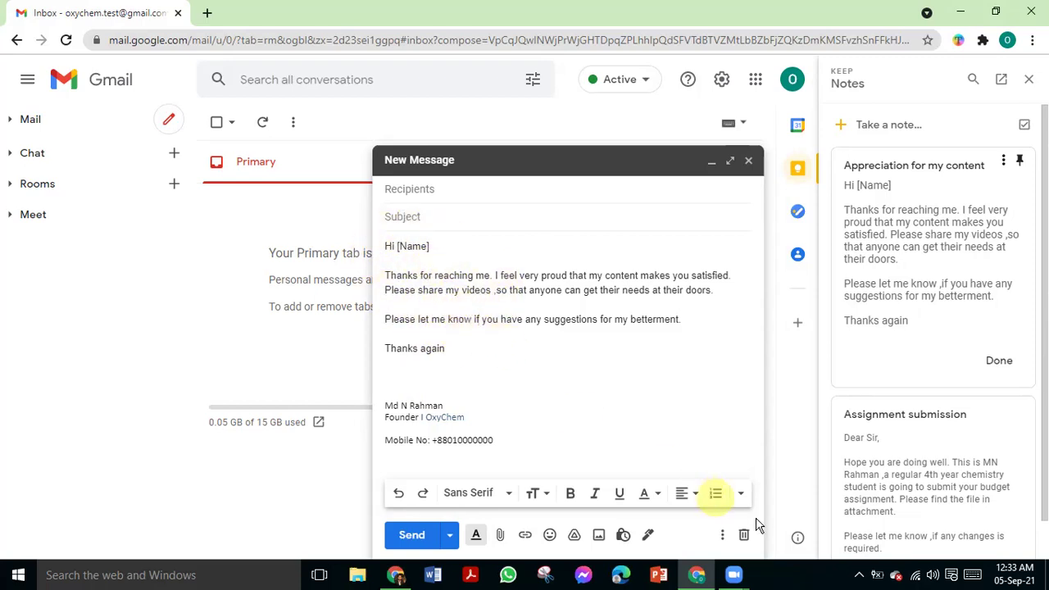
- Switch the pointer highlighter utility to cursor focus
click(858, 574)
right_click(860, 548)
click(872, 511)
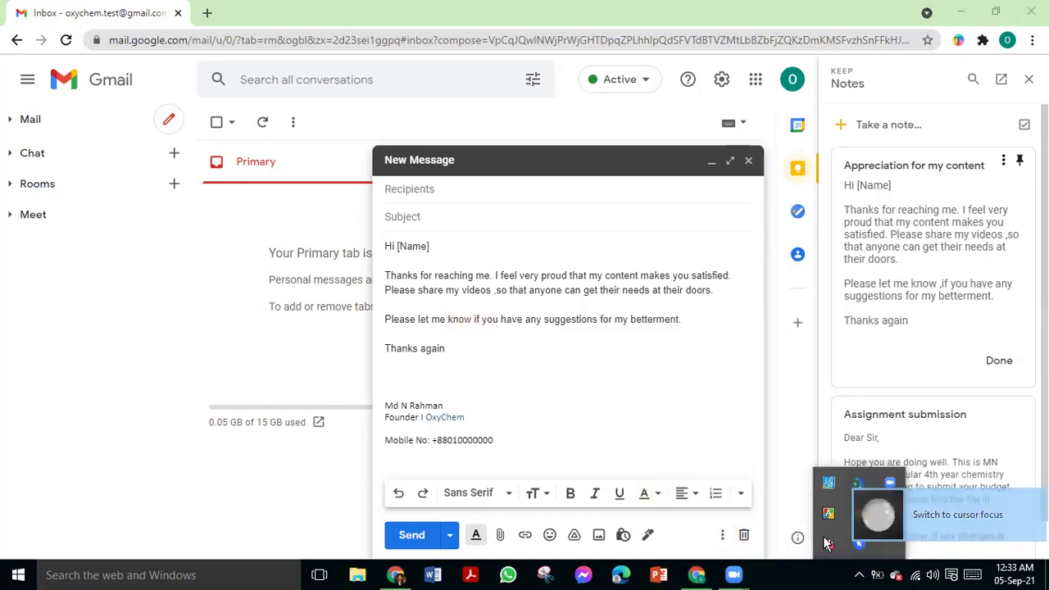
- View the draft's additional compose options, and clear the inbox view by minimising the draft and closing the Keep notes
click(722, 536)
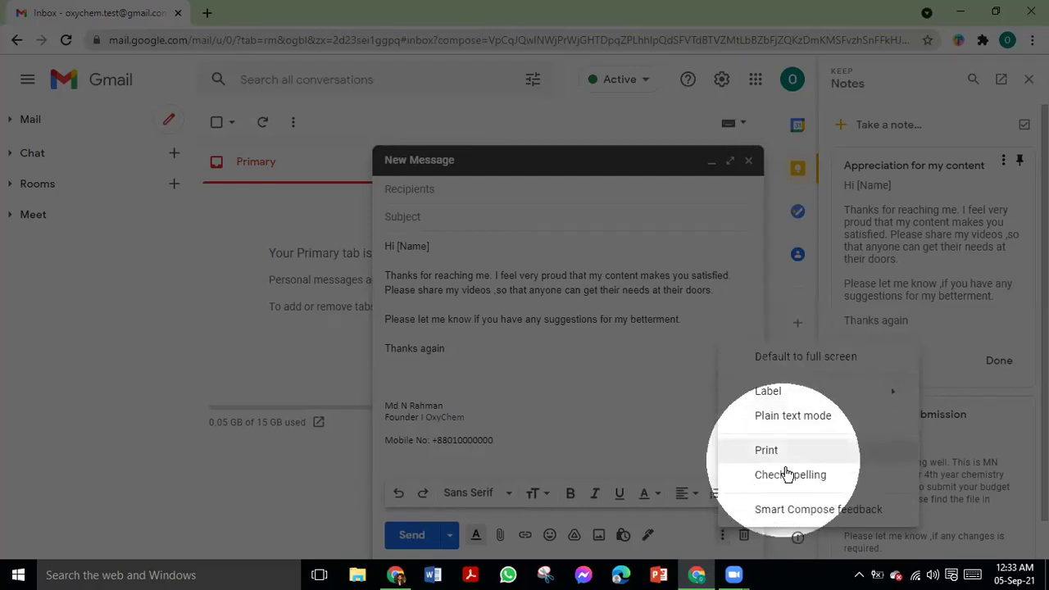
click(711, 162)
click(1027, 79)
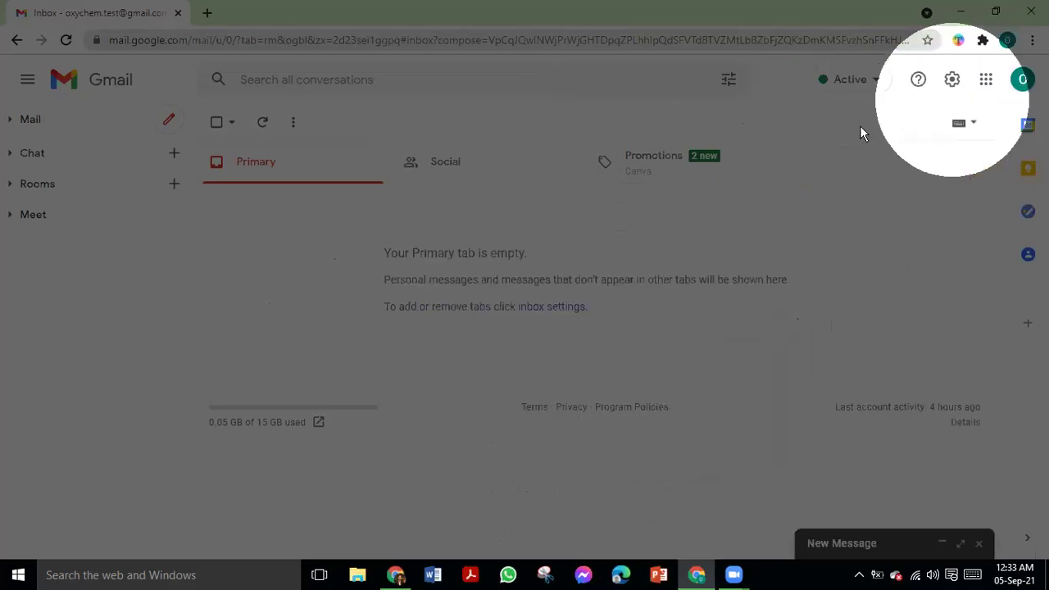
- Enable Templates in Gmail's advanced settings and save the changes
click(951, 81)
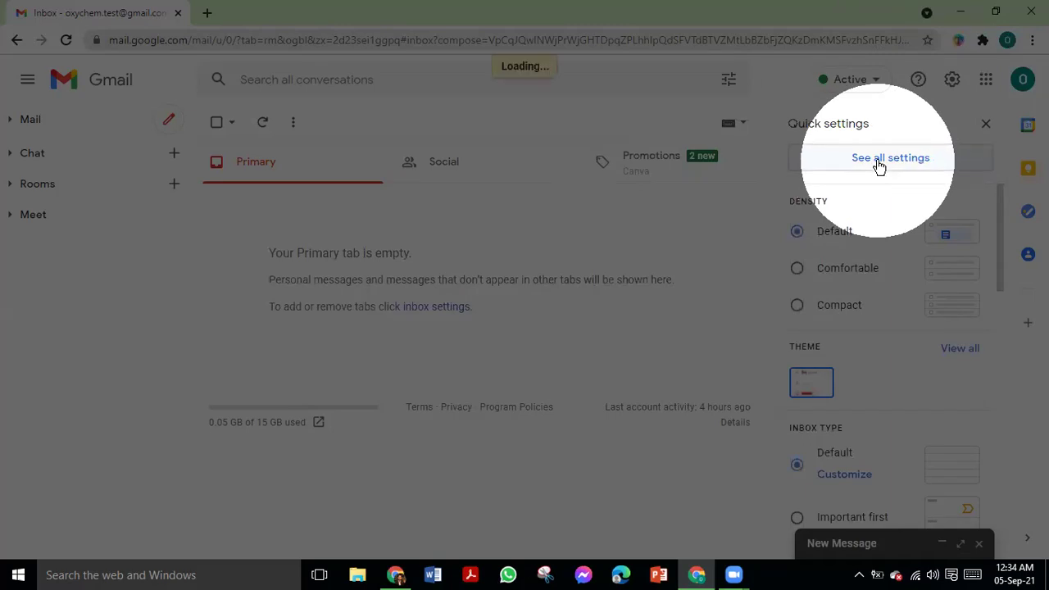
click(918, 164)
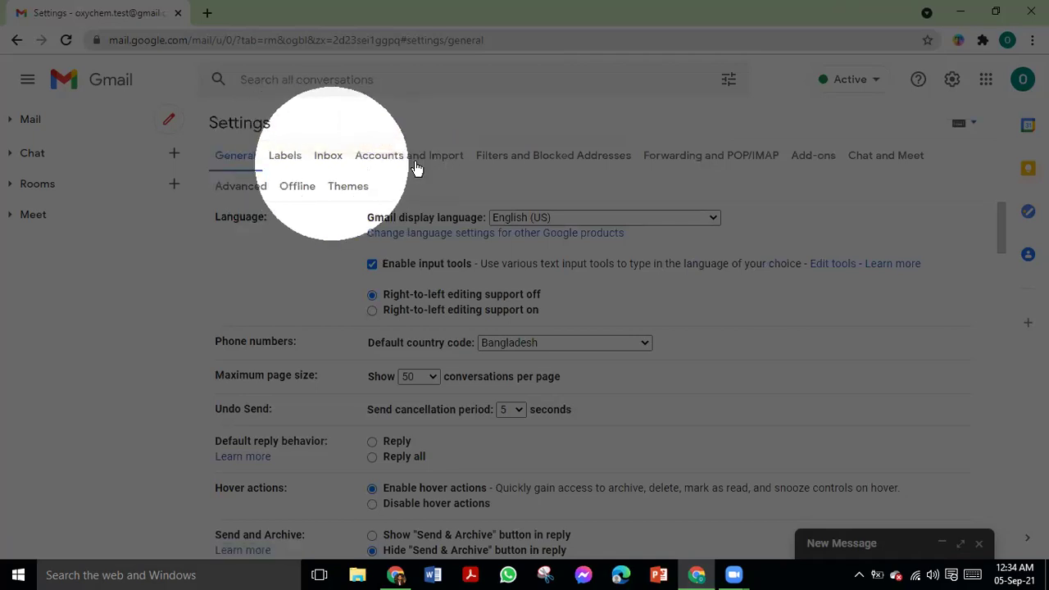
click(238, 190)
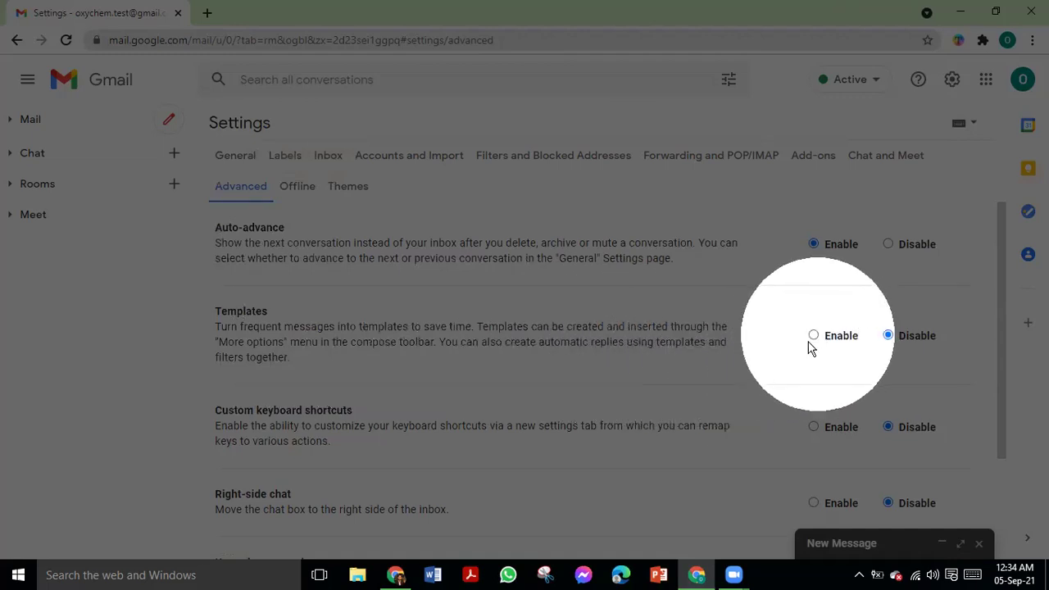
scroll(498, 344, down, 3)
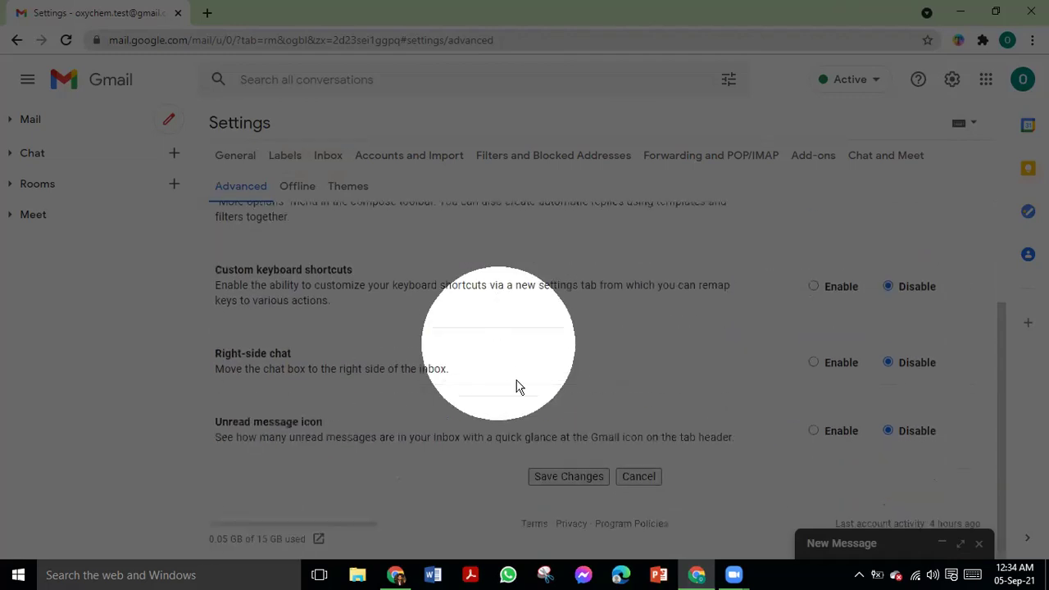
click(553, 482)
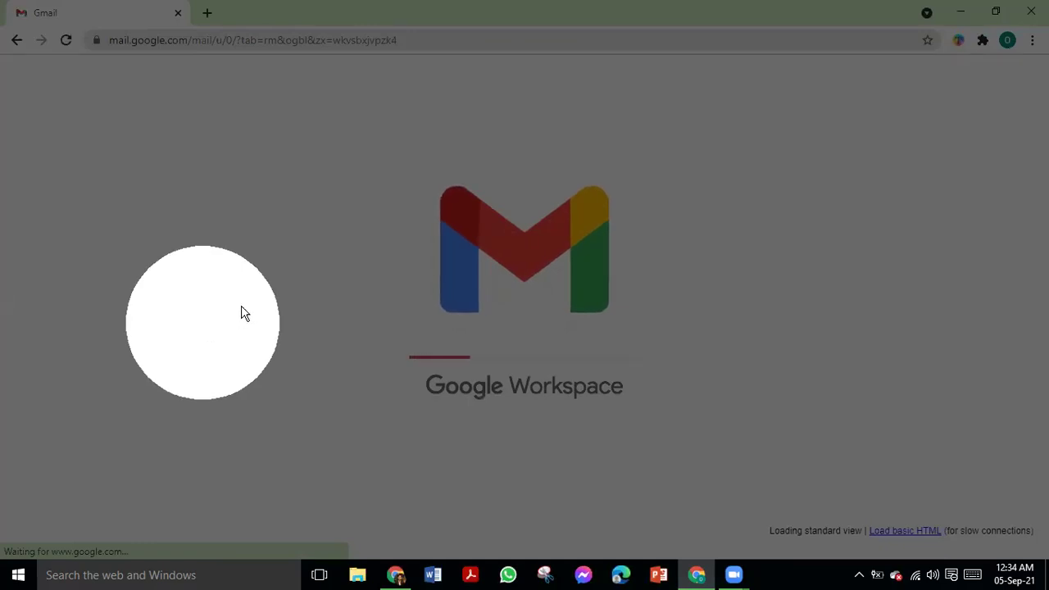
- Switch the pointer highlighter utility from cursor focus back to the yellow pointer highlight
click(857, 574)
right_click(857, 577)
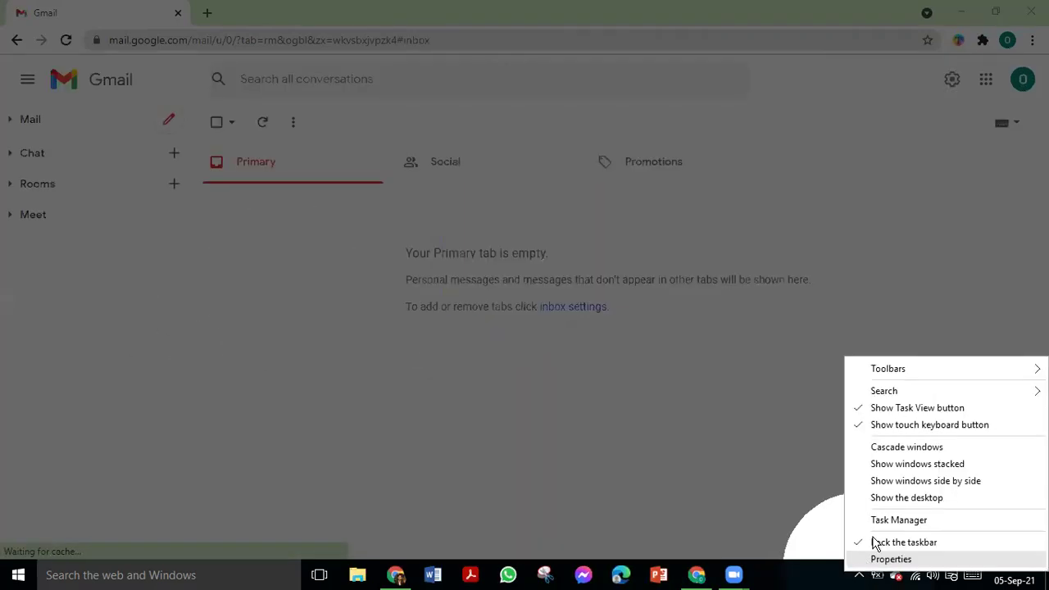
click(860, 577)
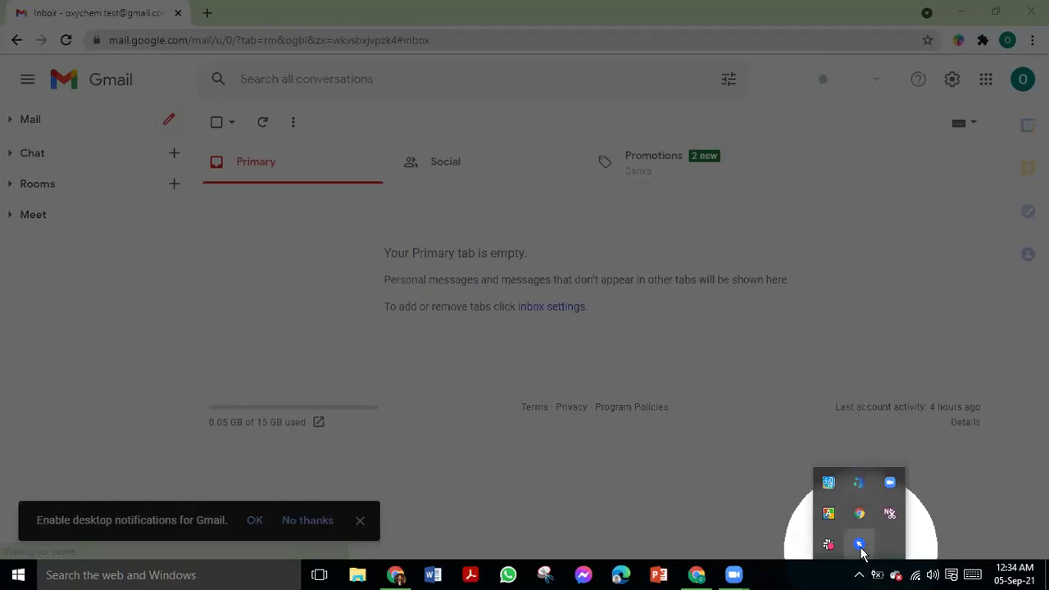
right_click(858, 544)
click(878, 463)
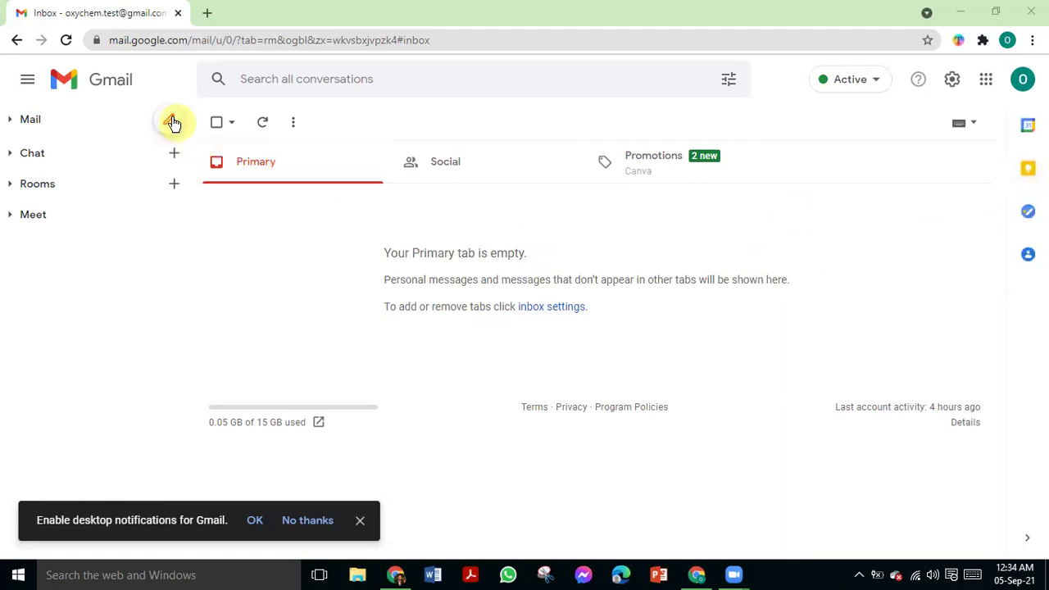
- Start a new message, paste the copied appreciation text into its body and add a blank line above the signature
key(c)
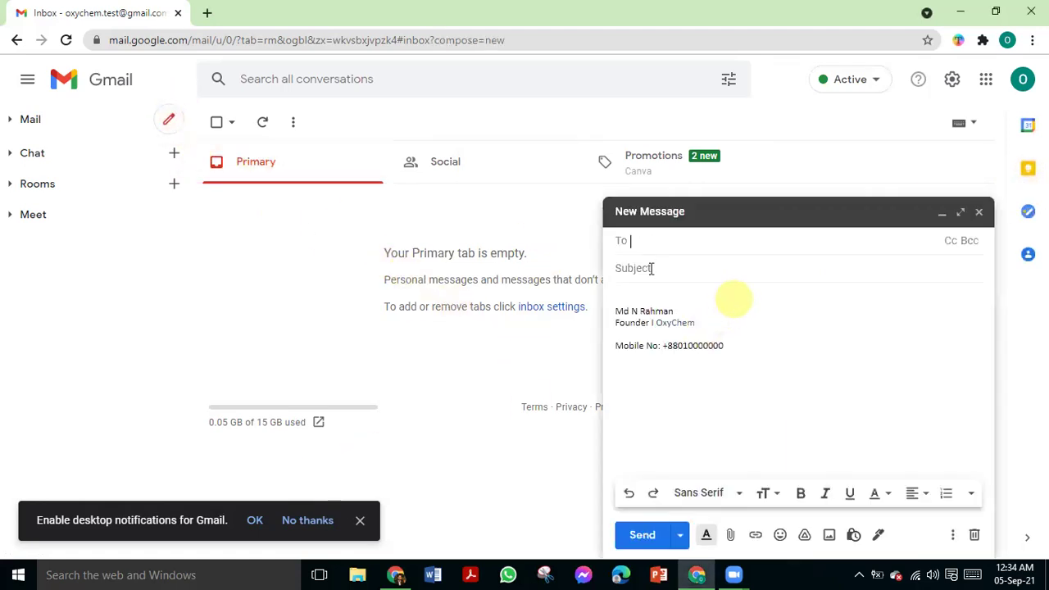
click(621, 292)
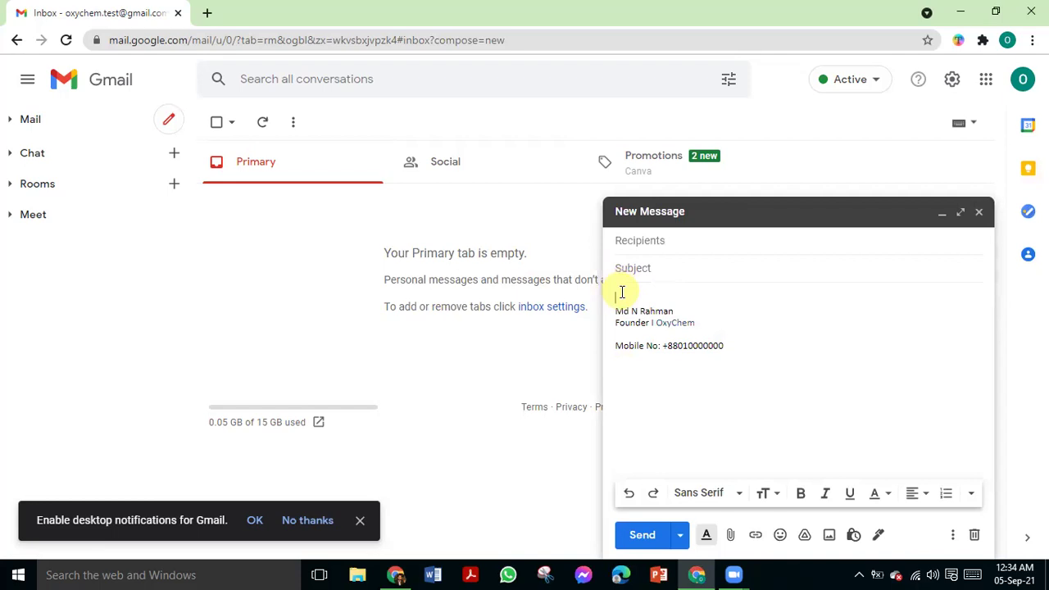
text(Hi [Name]  Thanks for reaching me. I feel very proud that my content makes you satisfied. Please share my videos ,so that anyone can get their needs at their doors.  Please let me know ,if you have any suggestions for my betterment.  Thanks again)
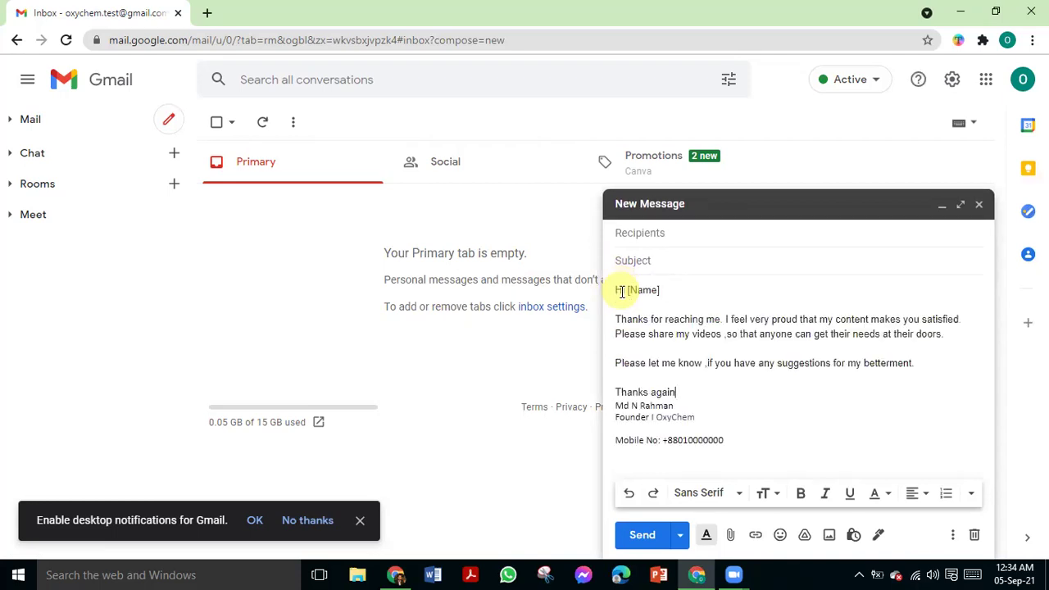
key(Return)
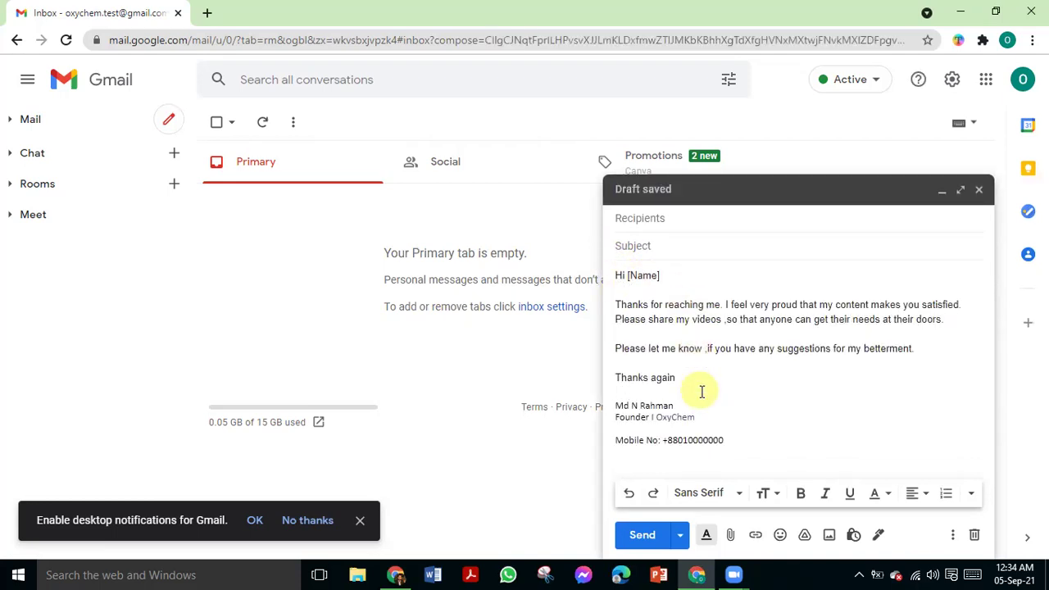
- Save the draft as a new template named "Thankful temp. for content" and close the message
click(952, 534)
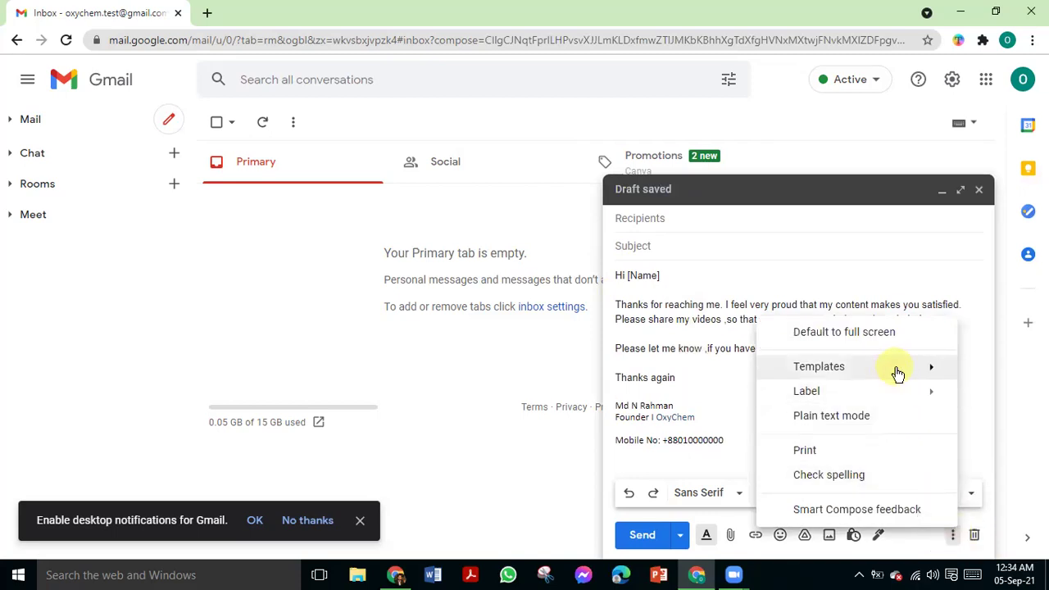
mouse_move(897, 374)
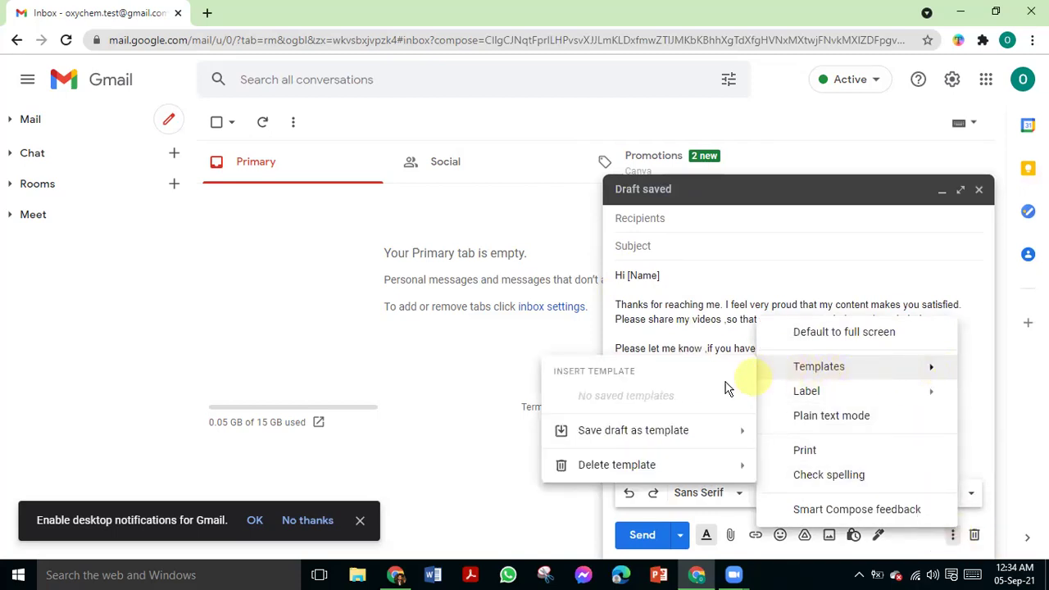
mouse_move(586, 434)
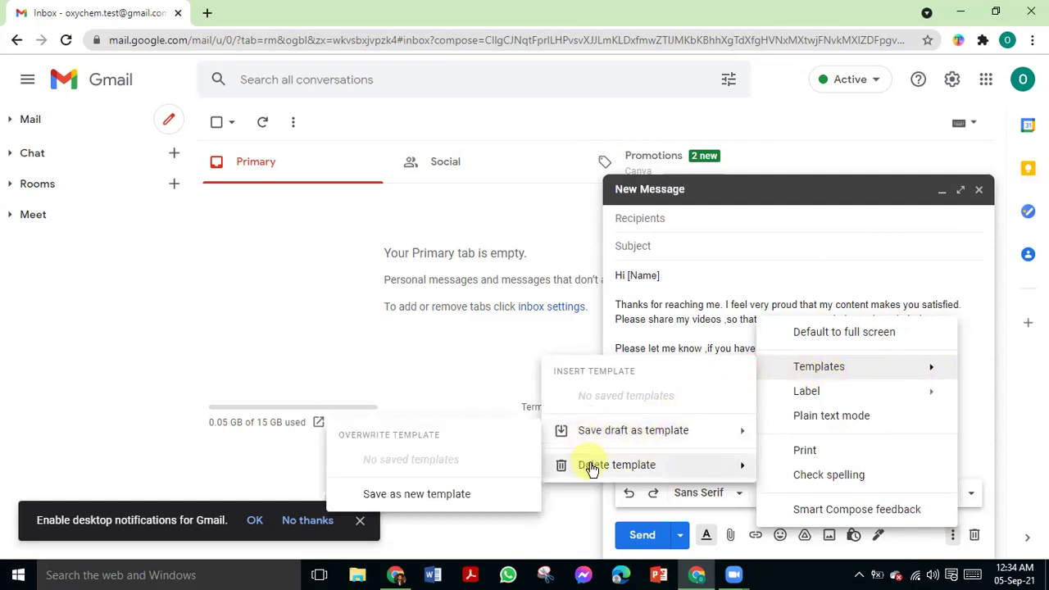
mouse_move(592, 467)
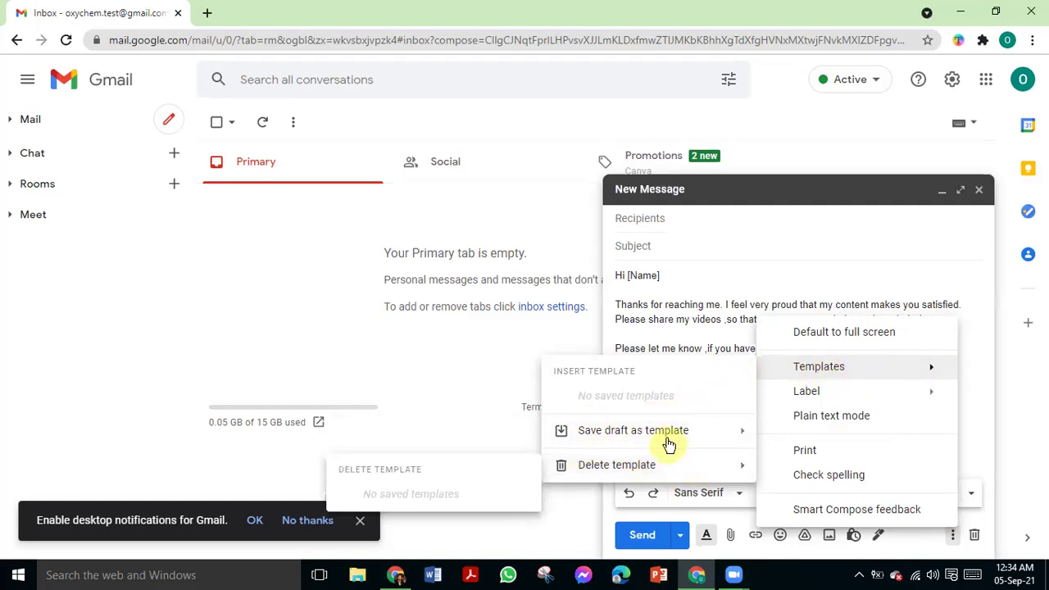
mouse_move(668, 443)
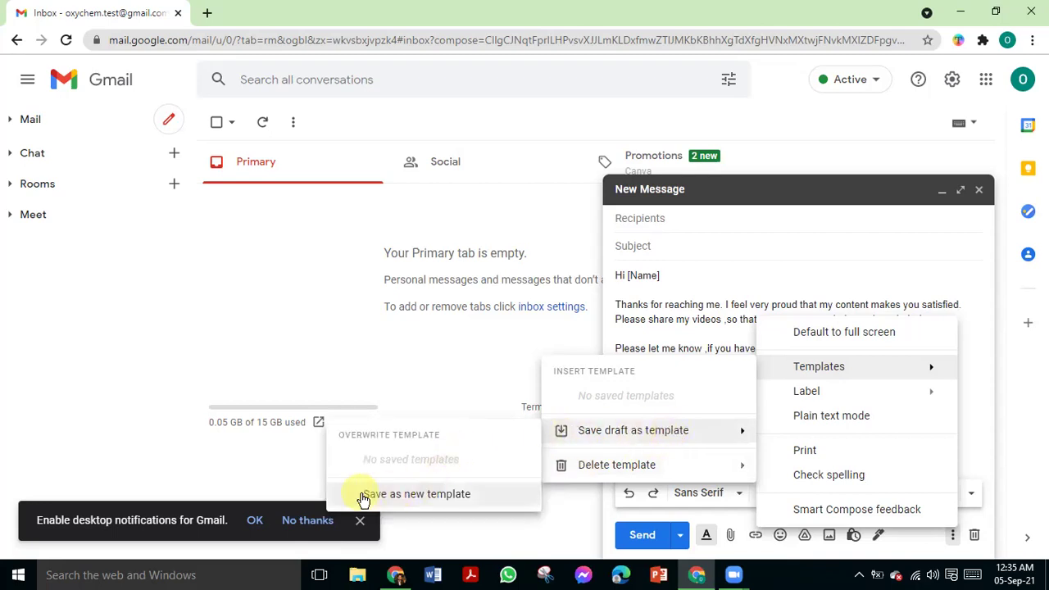
click(433, 496)
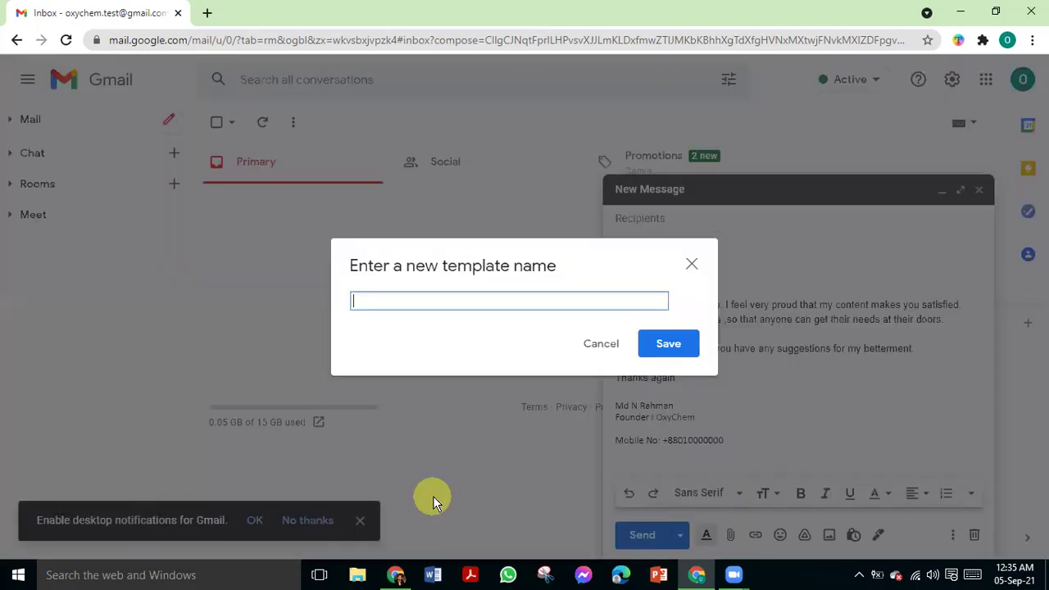
click(394, 297)
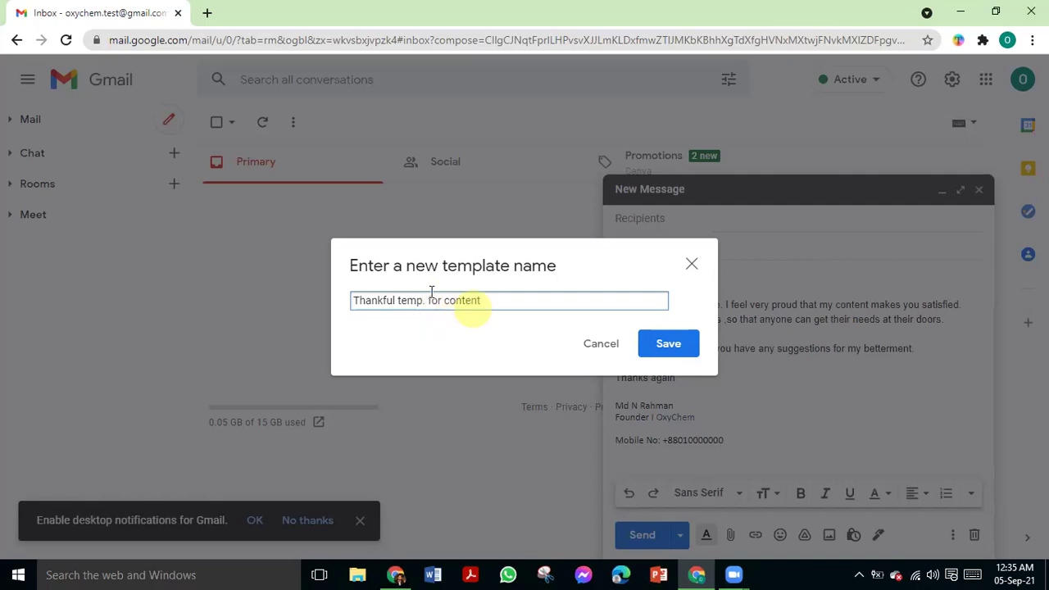
click(681, 346)
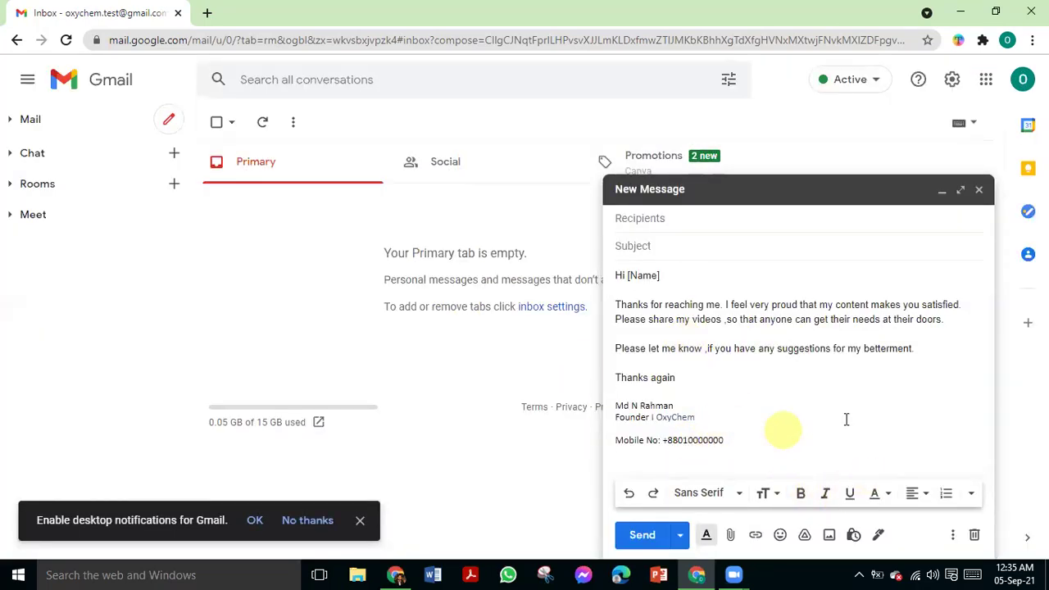
click(979, 189)
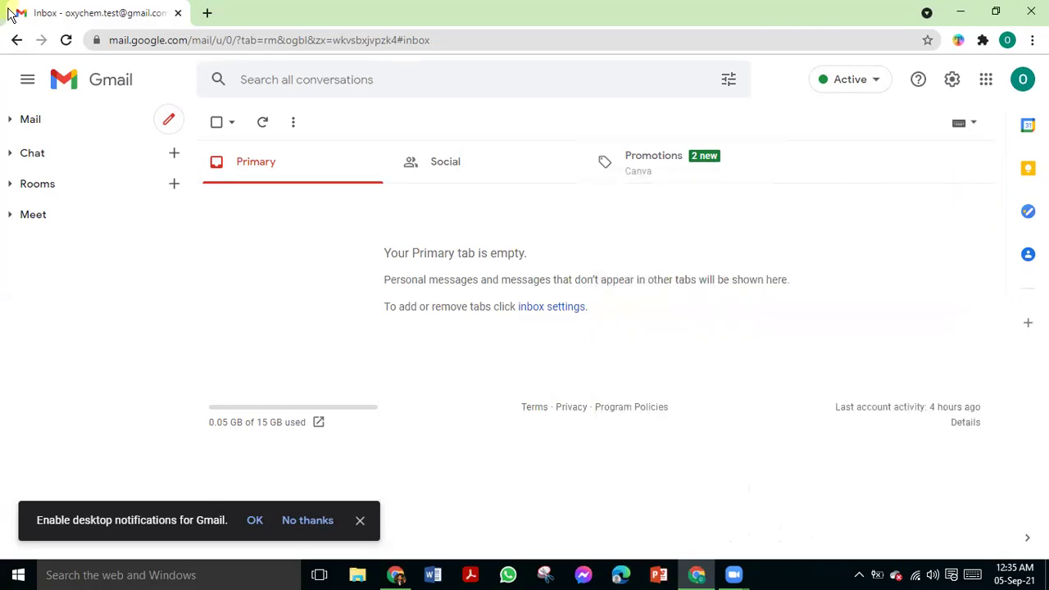
- Insert the "Thankful temp. for content" template into a new message, highlight its subject line and close the message
click(182, 124)
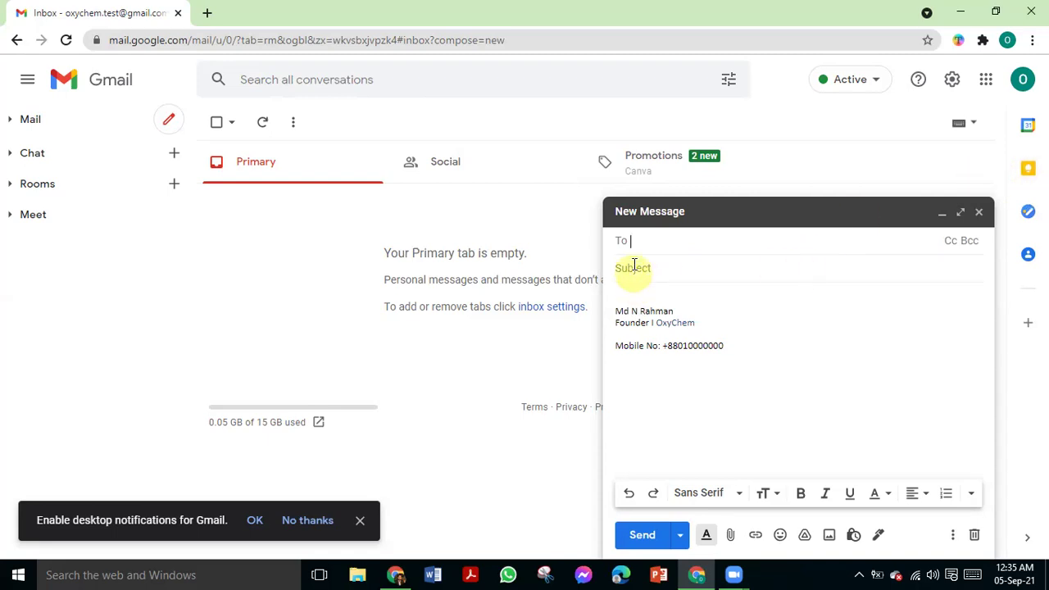
click(952, 534)
mouse_move(890, 370)
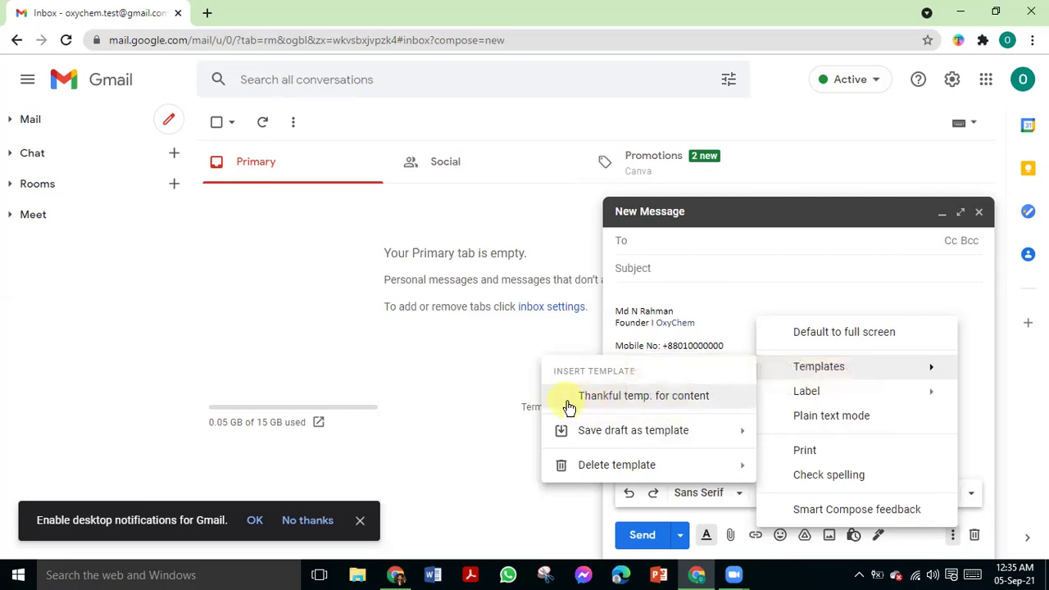
click(683, 402)
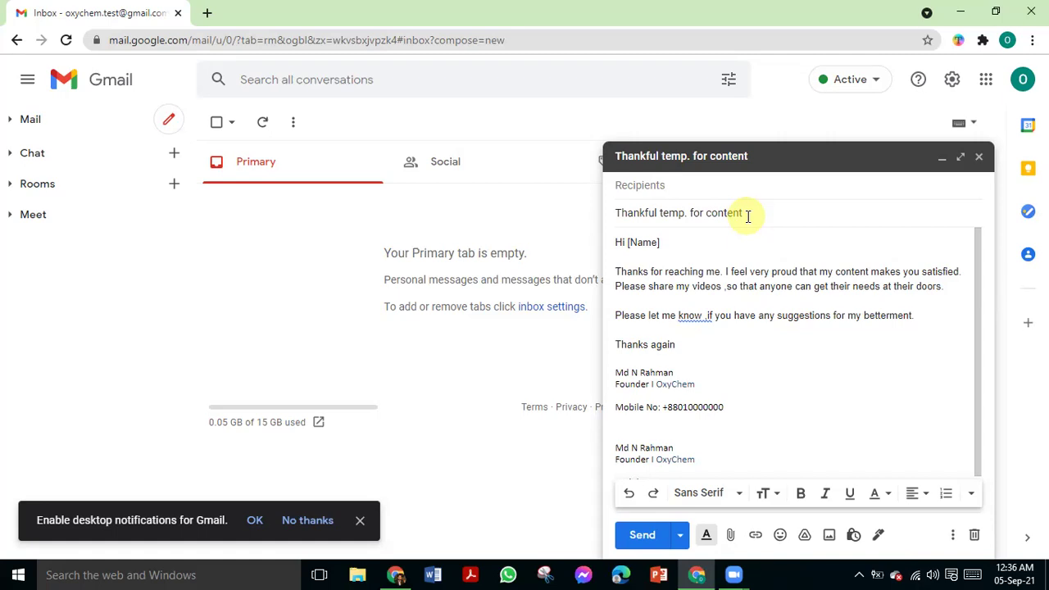
drag(747, 215, 610, 215)
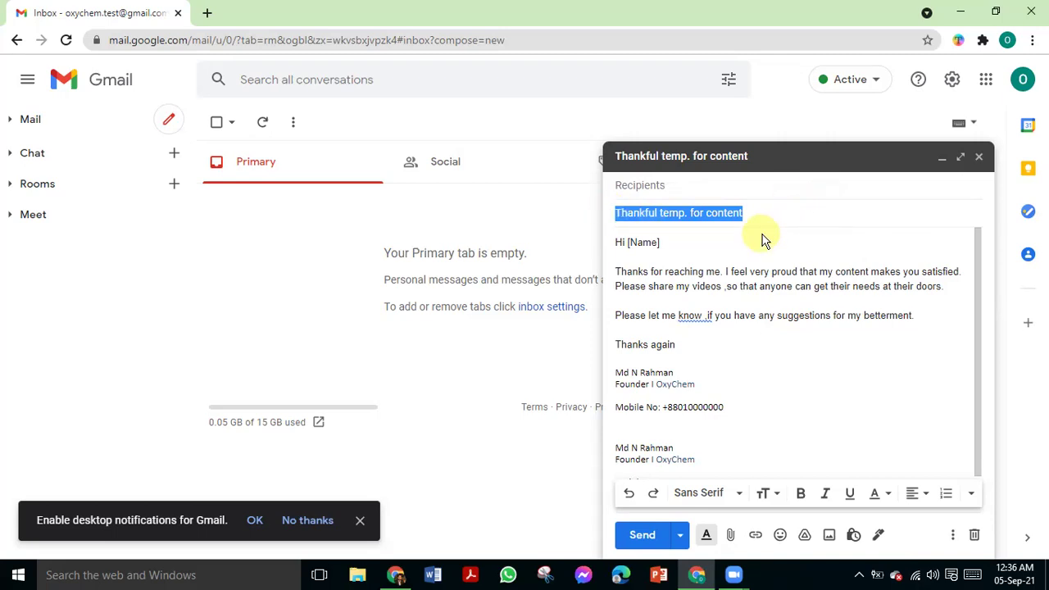
click(981, 158)
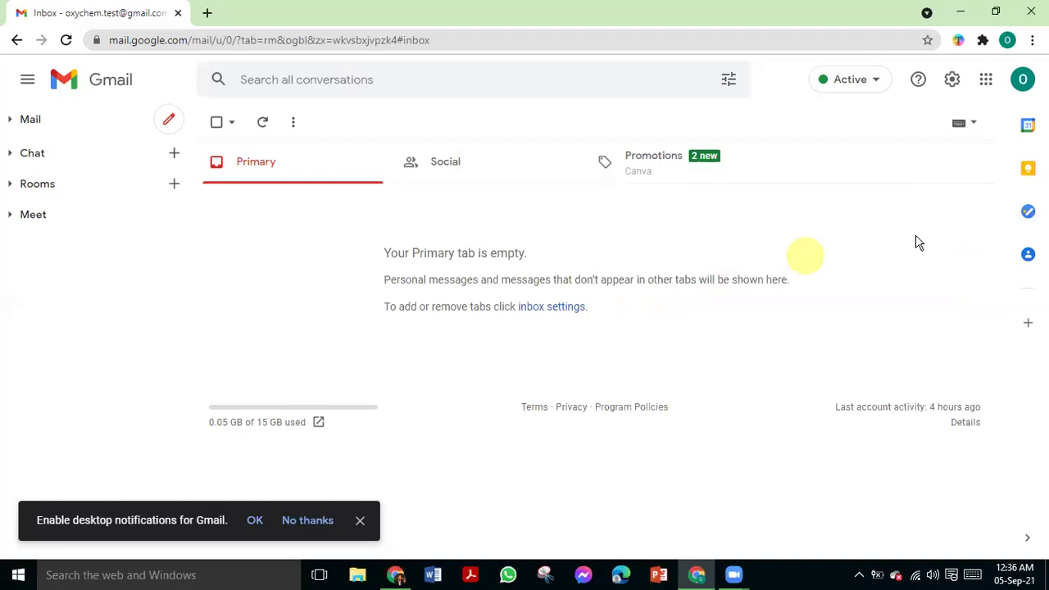
- Open the Keep notes and copy the full body text of the "Assignment submission" note
click(1027, 168)
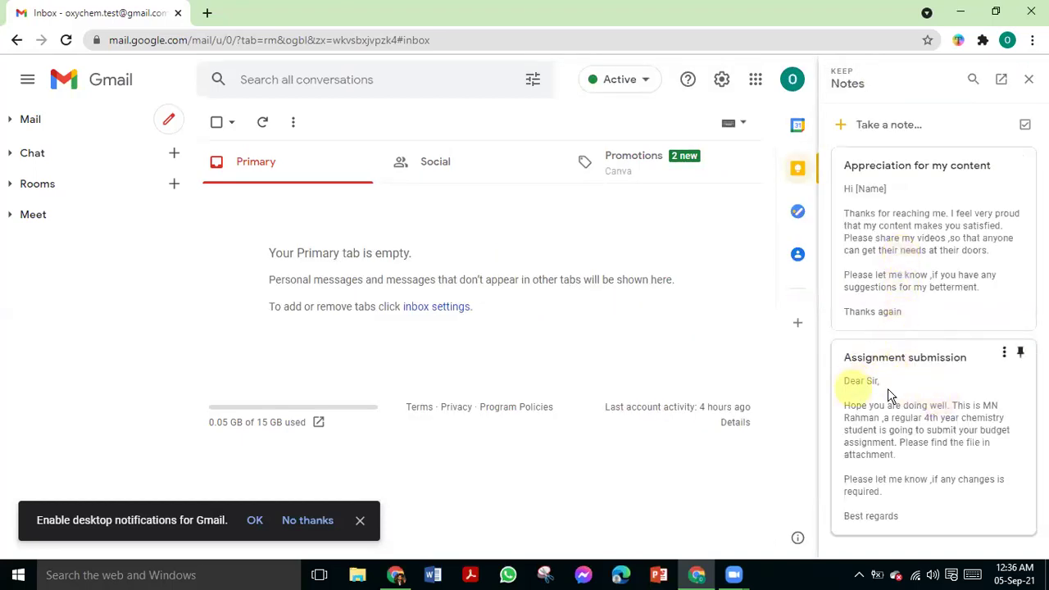
click(918, 395)
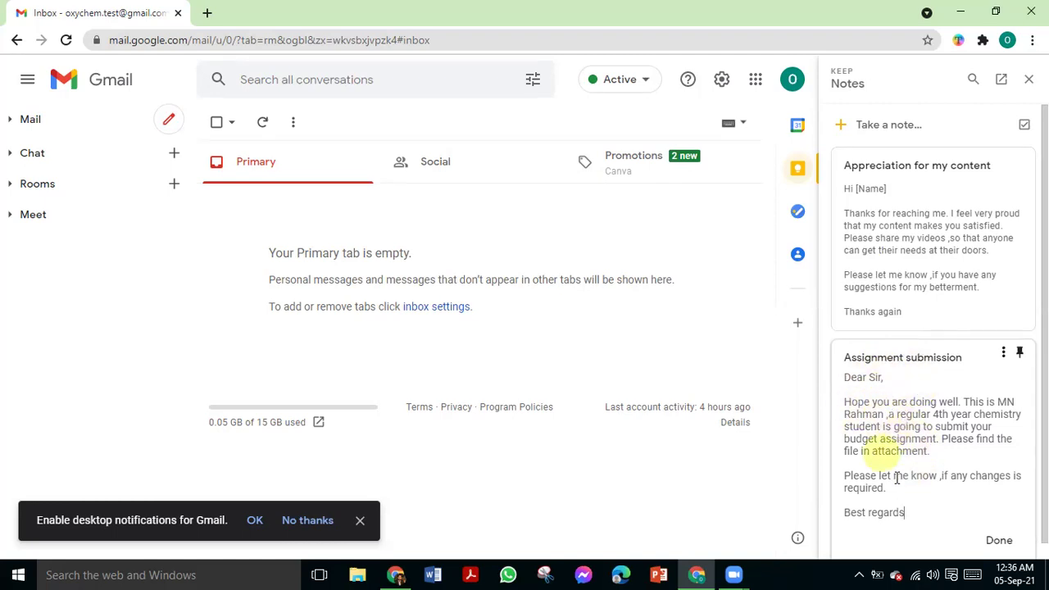
drag(905, 512, 838, 380)
right_click(907, 412)
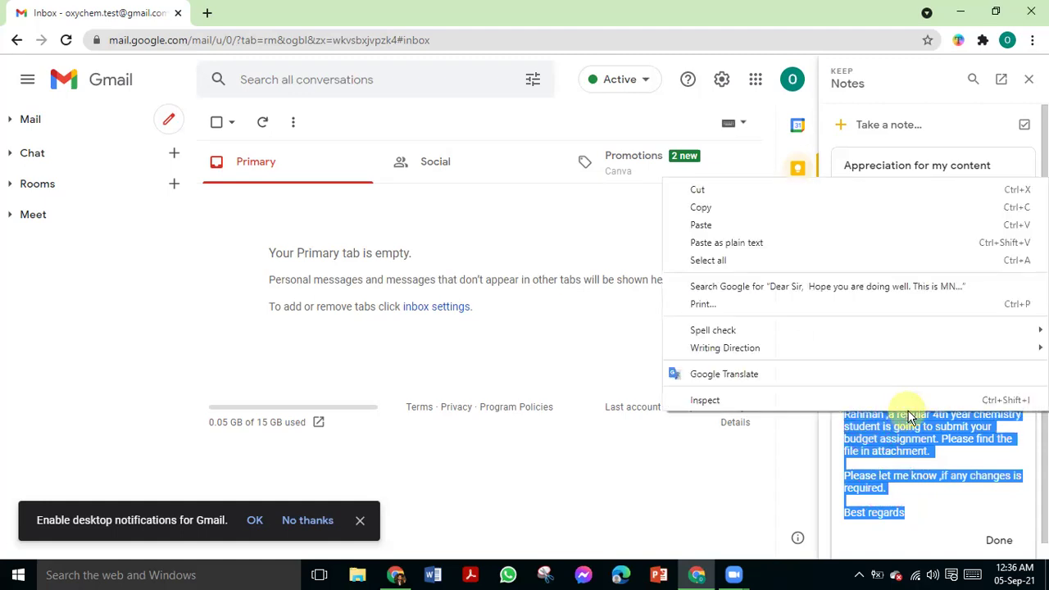
click(732, 207)
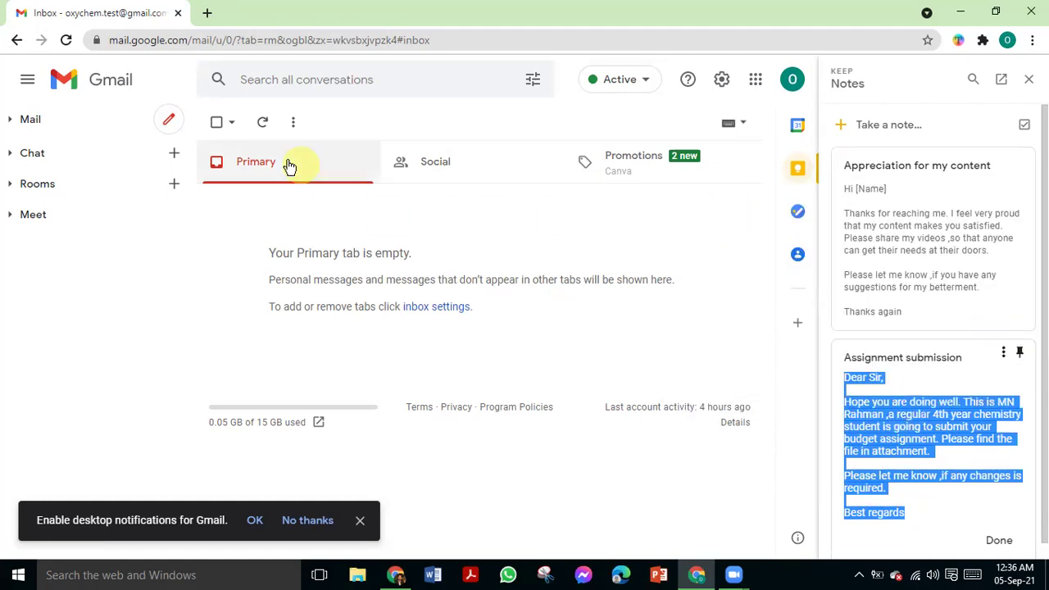
- Start a new message and paste the copied assignment text into its body above the signature
click(169, 123)
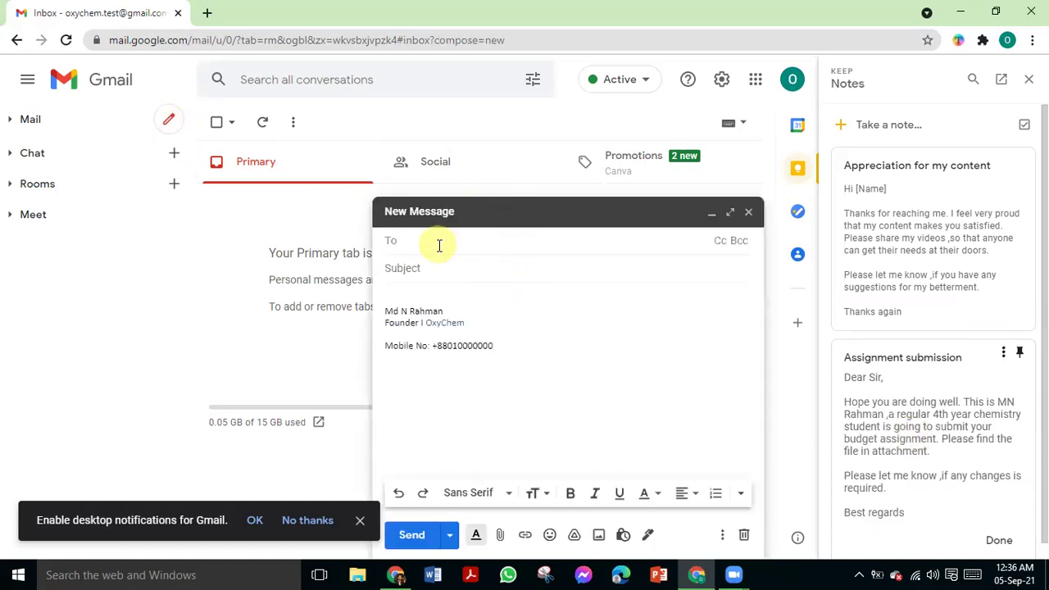
click(428, 286)
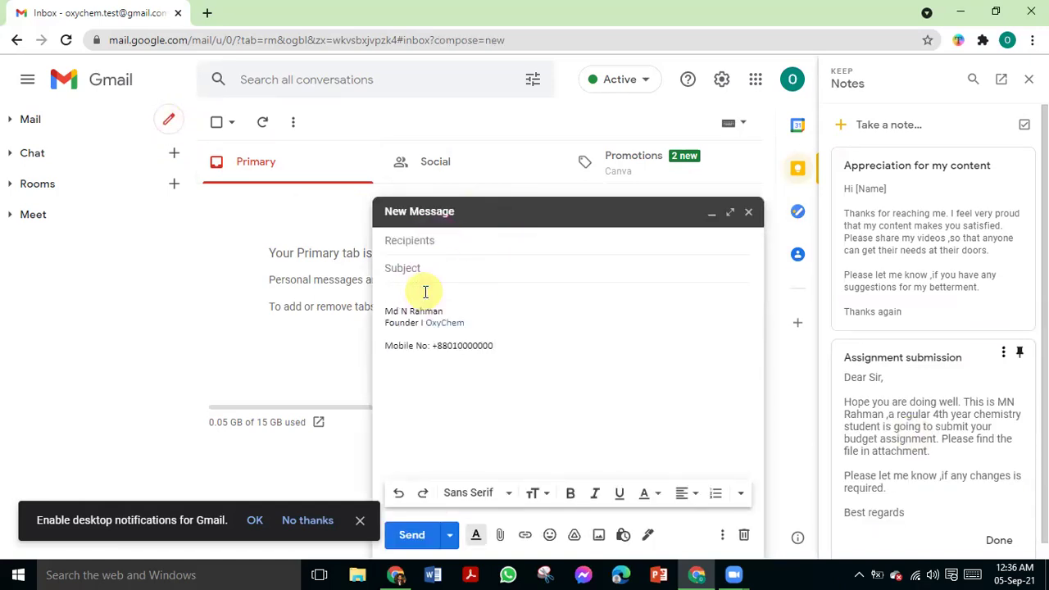
key(ctrl+v)
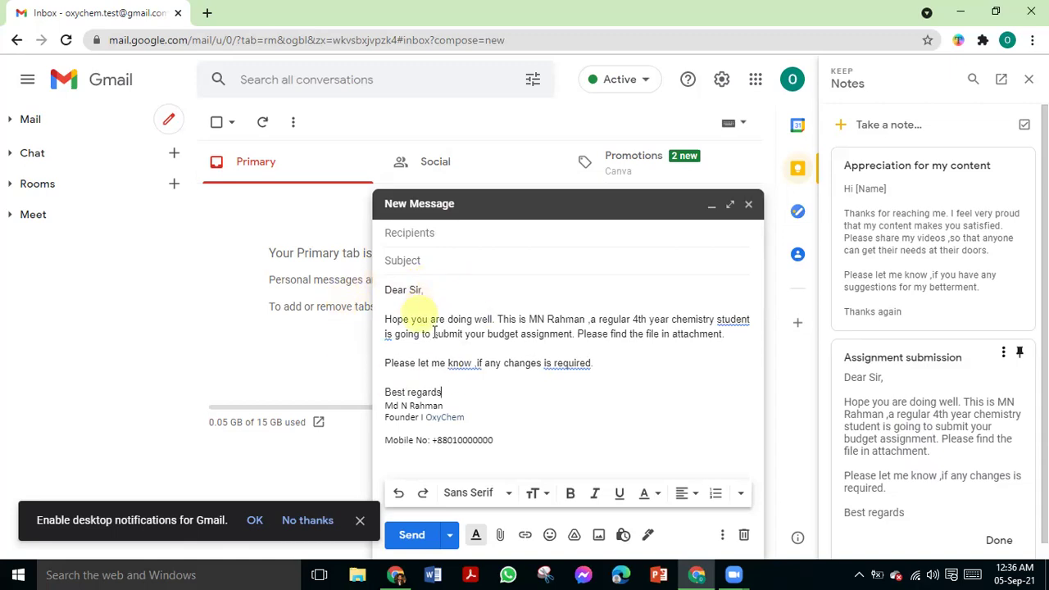
- Apply the suggested grammar corrections in the message body so it reads "student who is", "know if" and "are required"
click(737, 317)
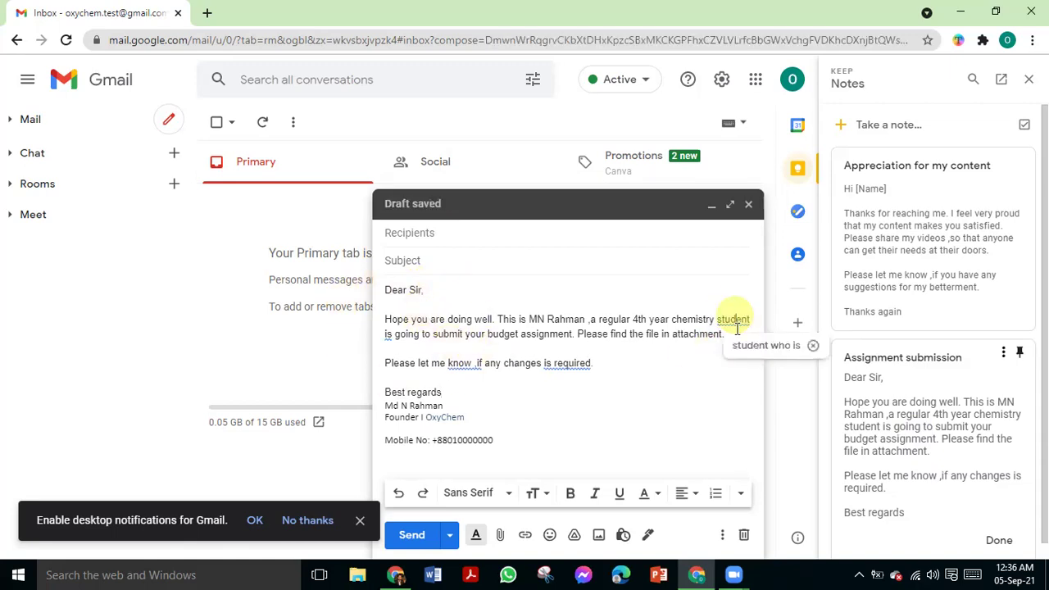
click(737, 344)
click(473, 373)
click(472, 367)
click(469, 389)
click(571, 368)
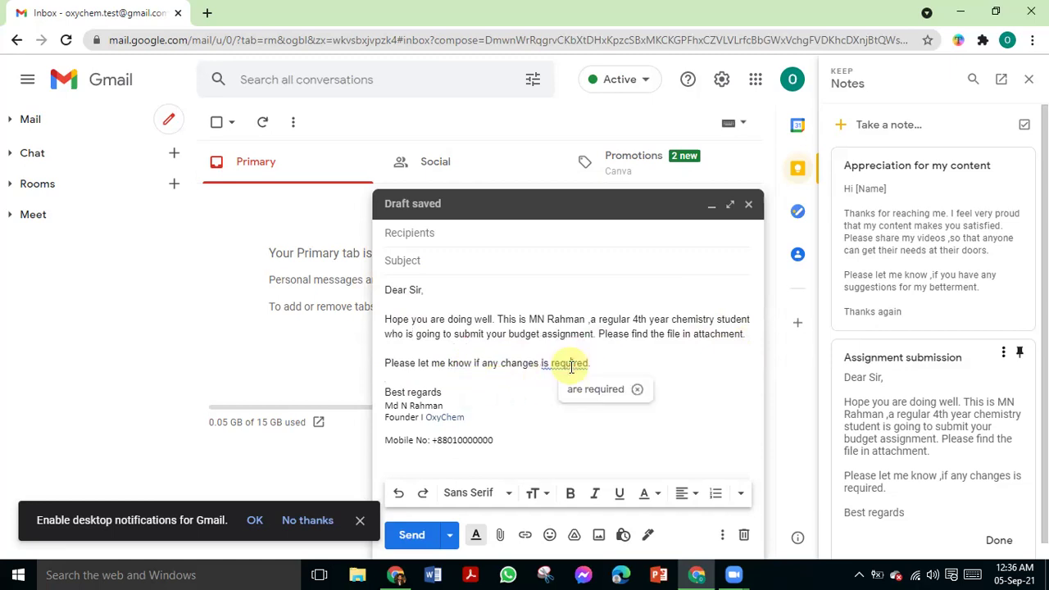
click(584, 391)
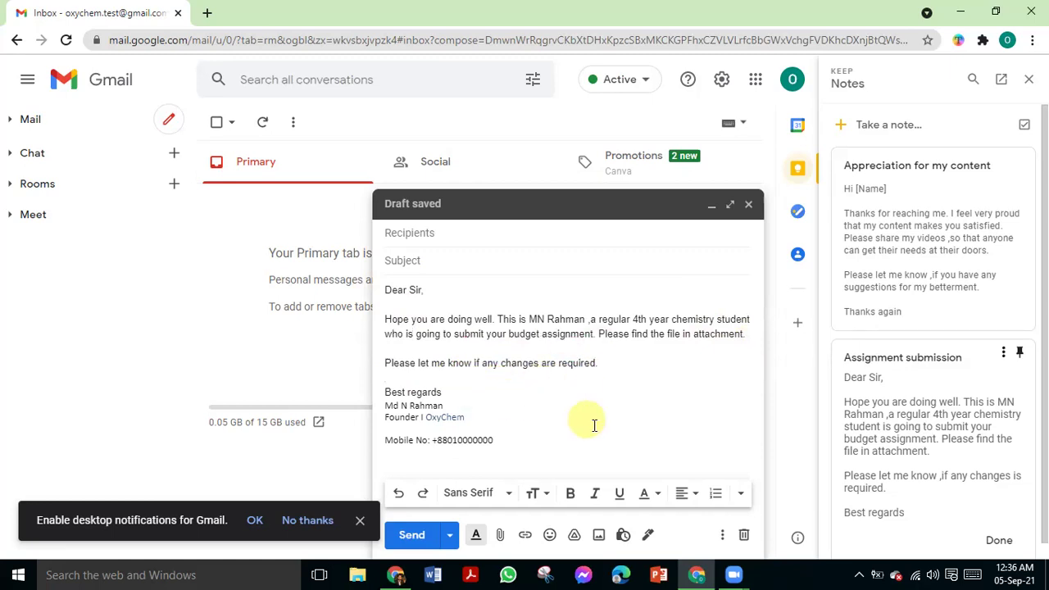
- Save the draft as a new template named "Assignment submissioon", and close the message and the Keep notes
click(722, 534)
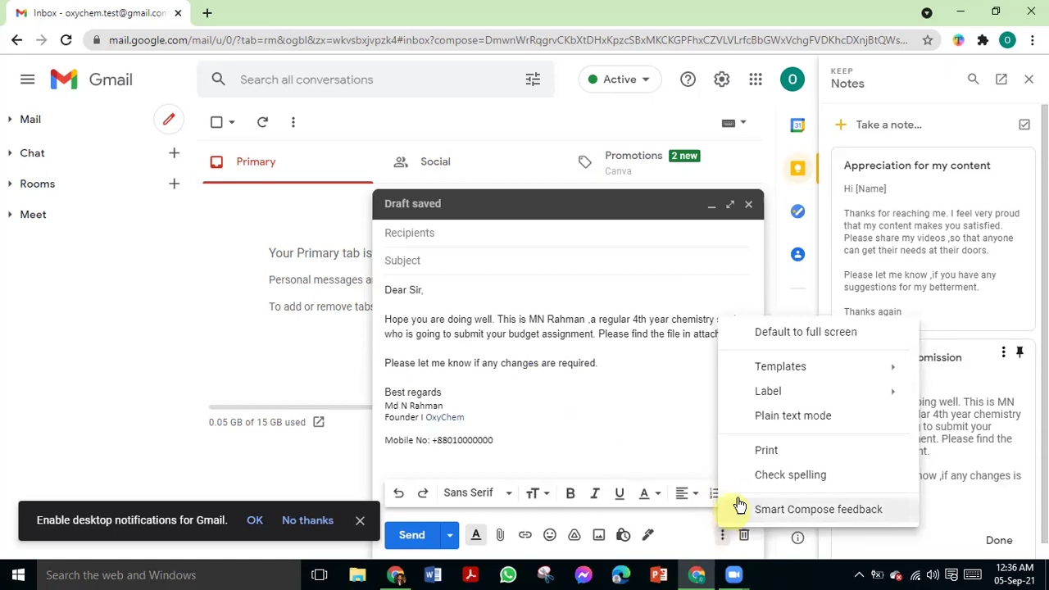
mouse_move(774, 369)
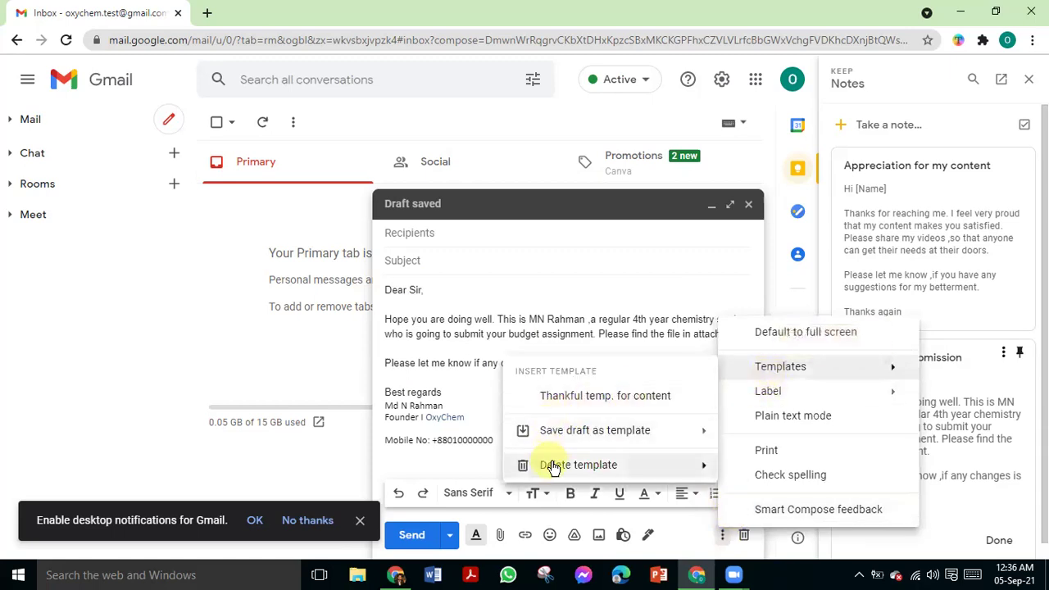
mouse_move(554, 428)
click(382, 494)
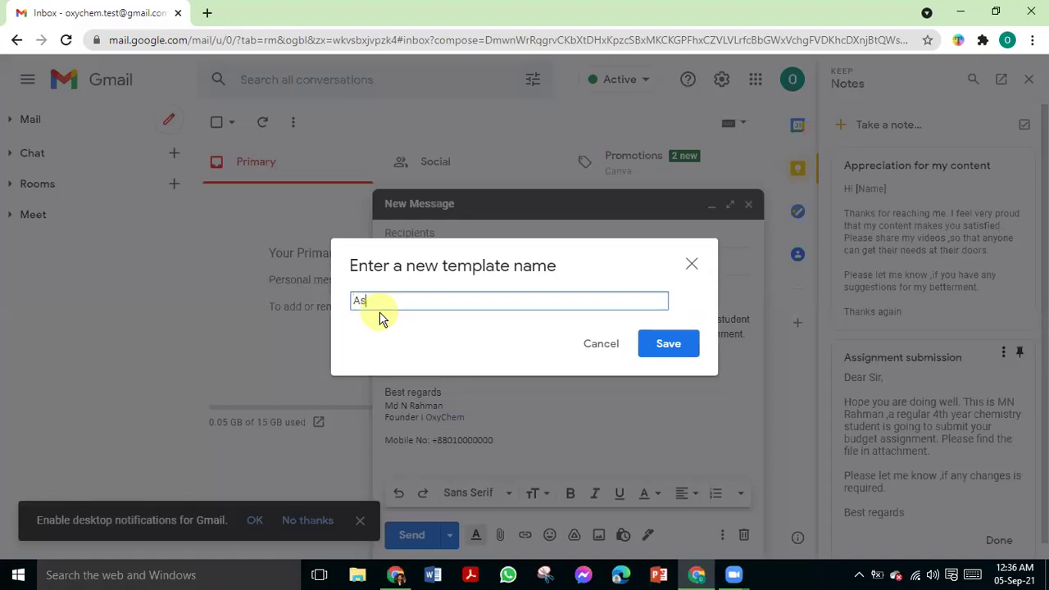
text(Assignment submissioon)
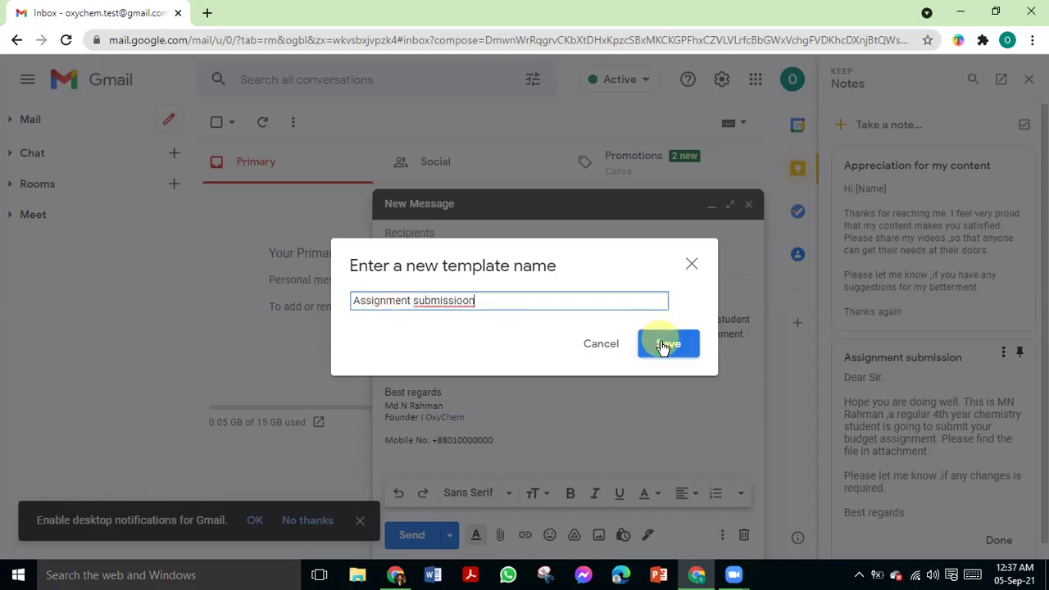
click(667, 344)
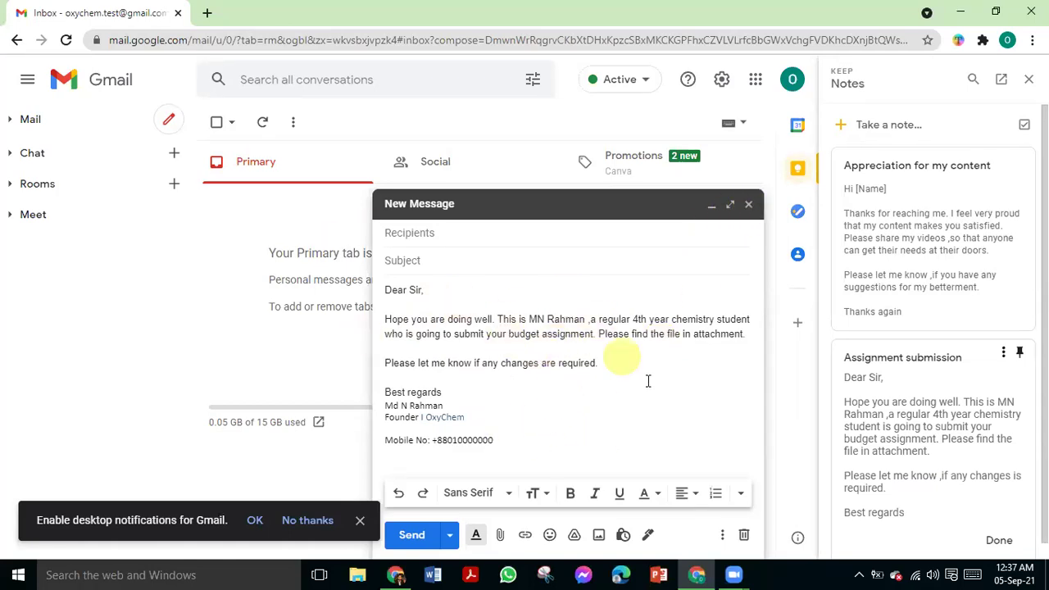
click(748, 204)
click(1027, 78)
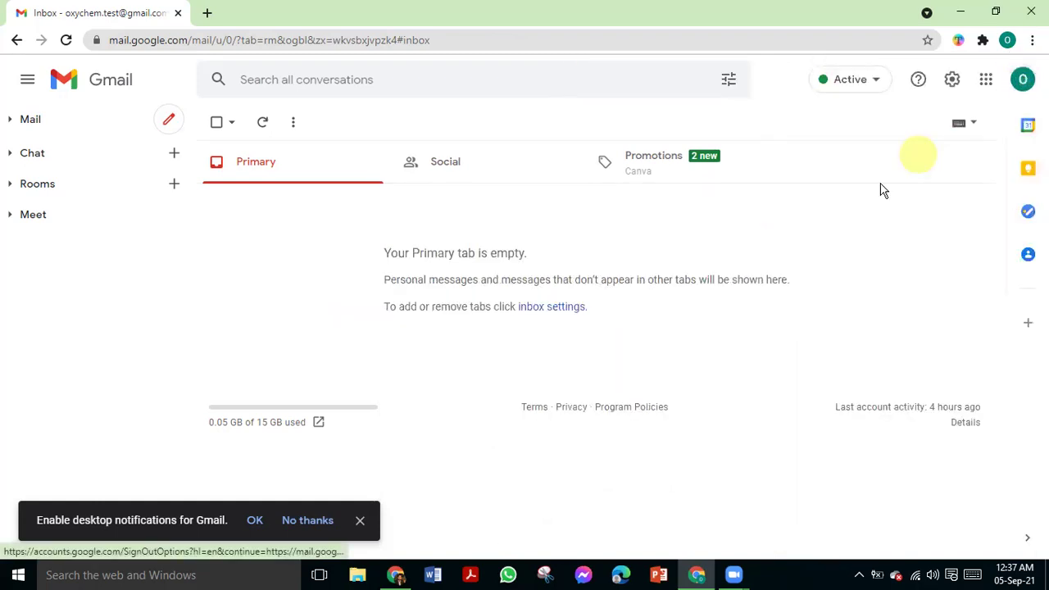
- Insert the "Assignment submissioon" template into a new message and discard the draft
click(179, 131)
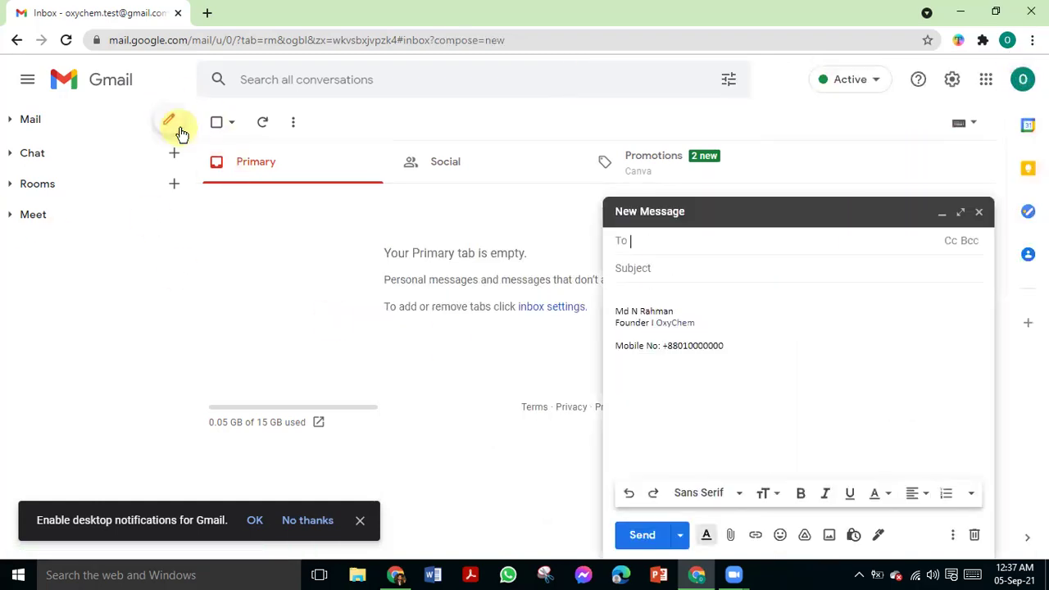
click(952, 534)
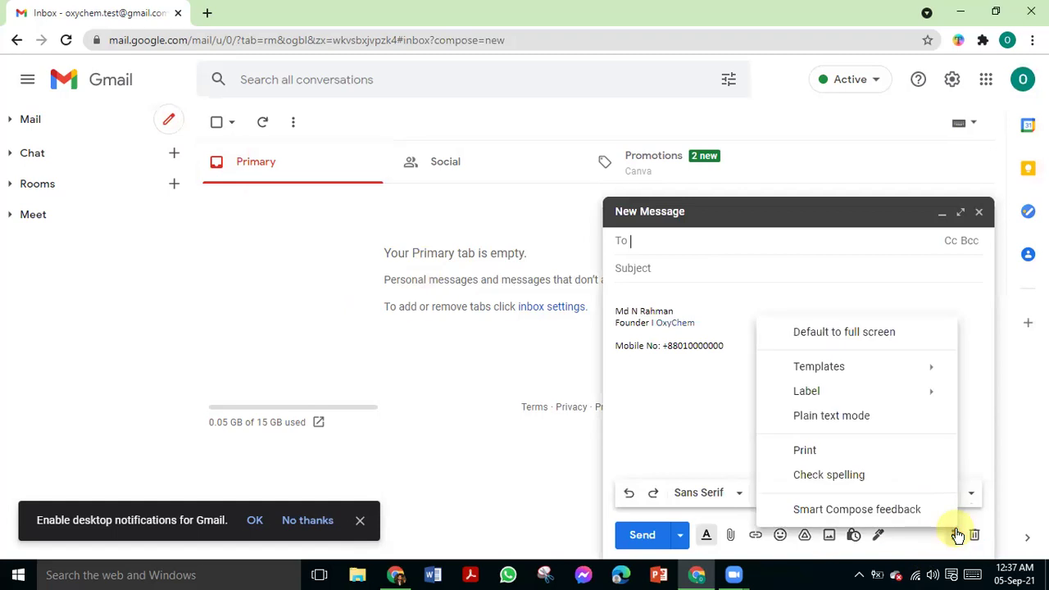
mouse_move(805, 390)
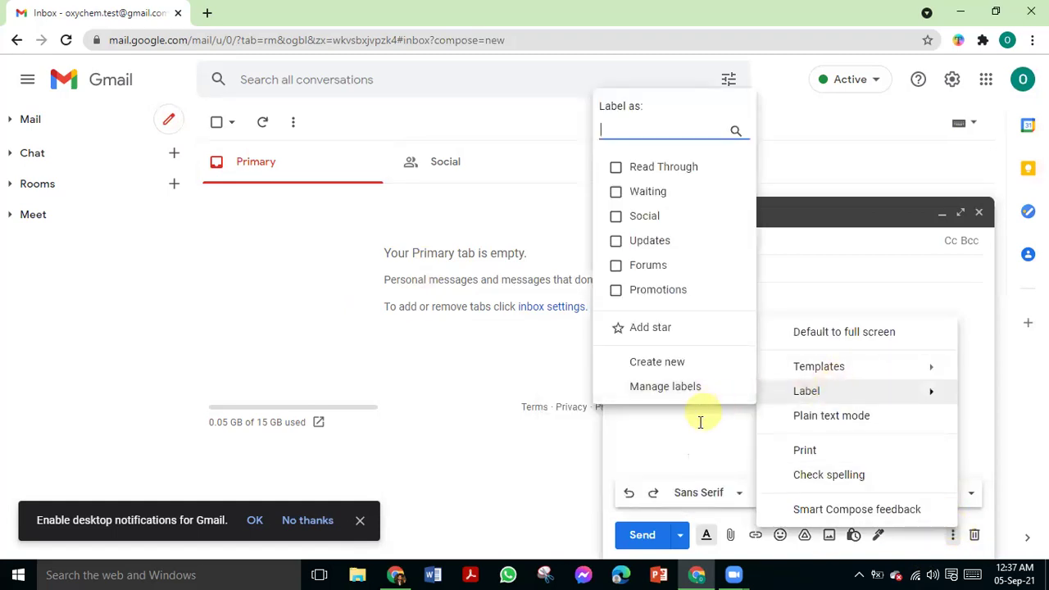
mouse_move(890, 375)
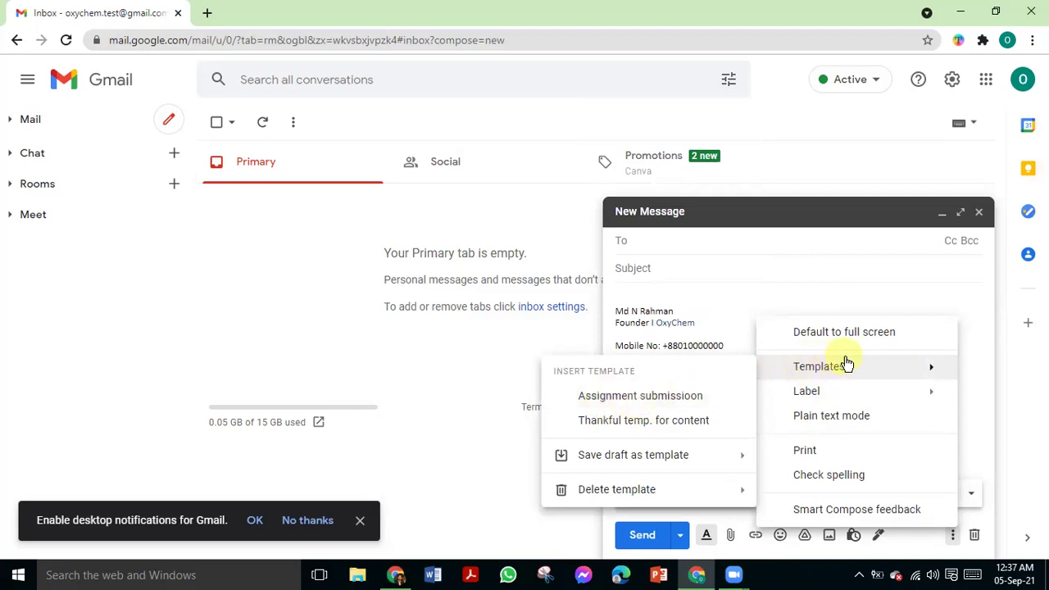
click(611, 400)
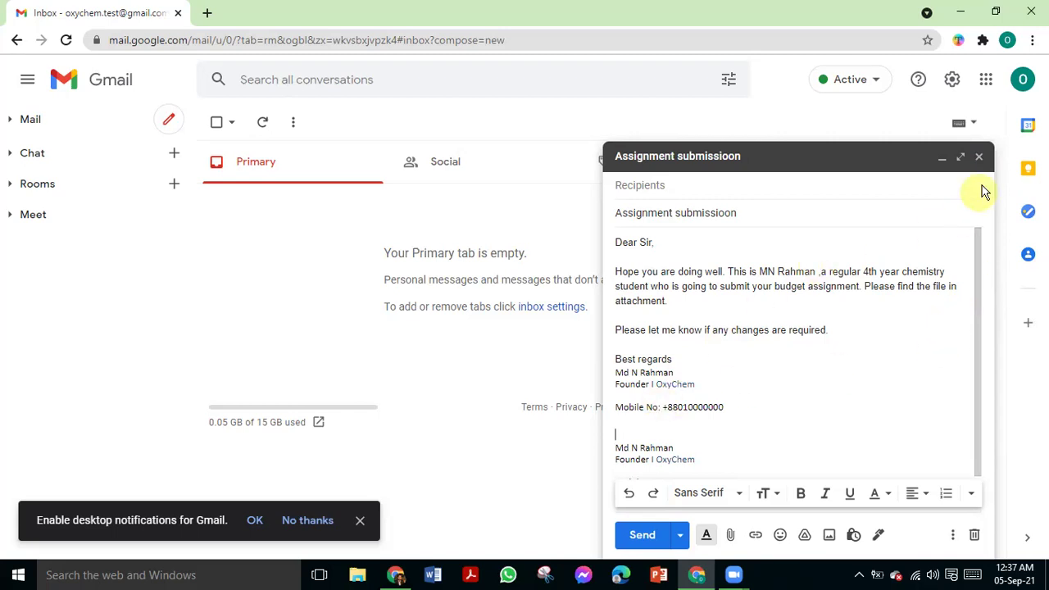
click(971, 538)
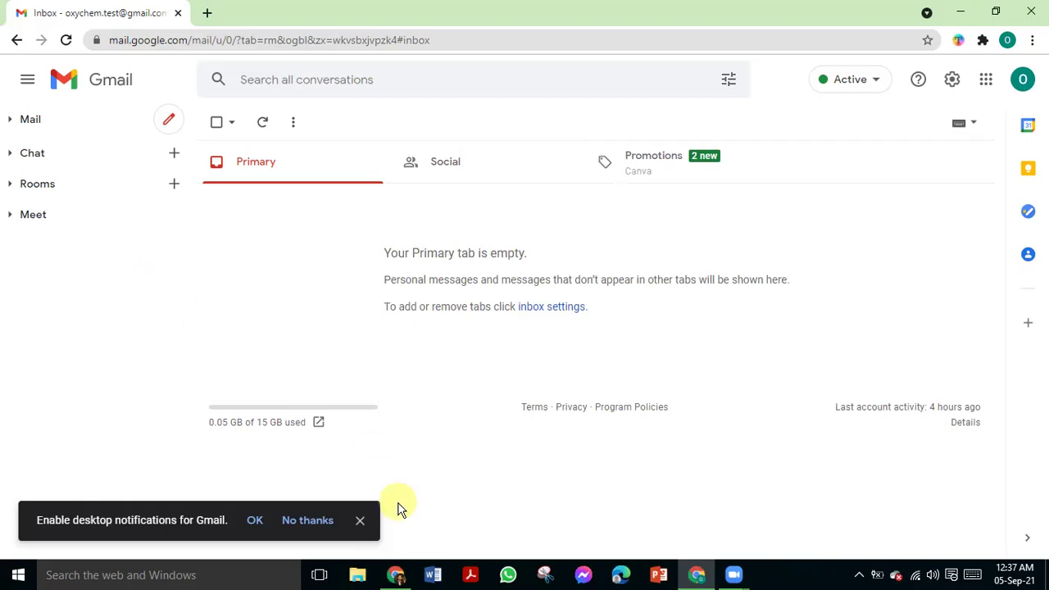
click(398, 576)
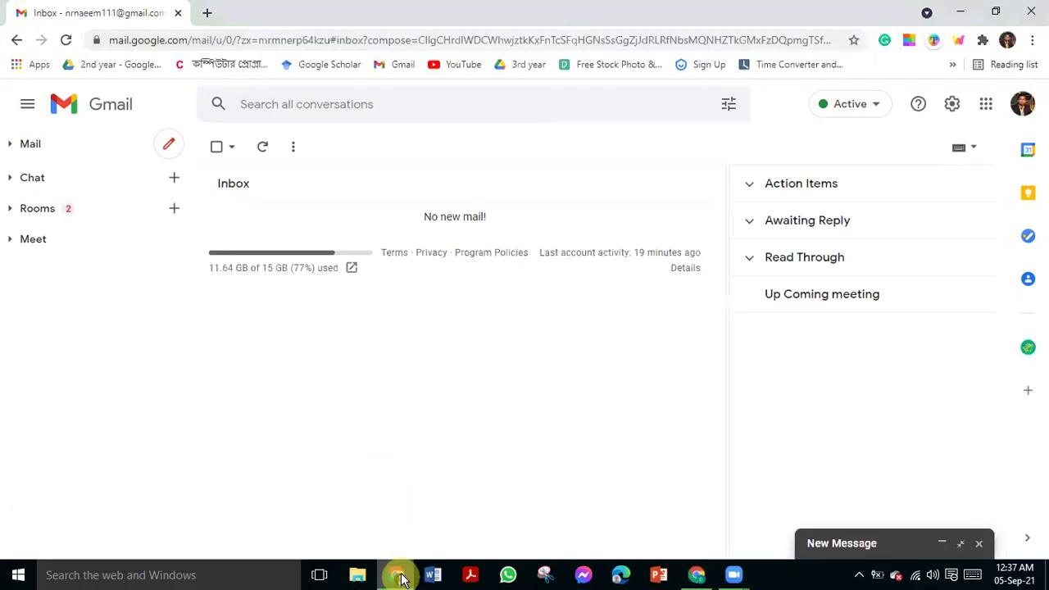
click(398, 576)
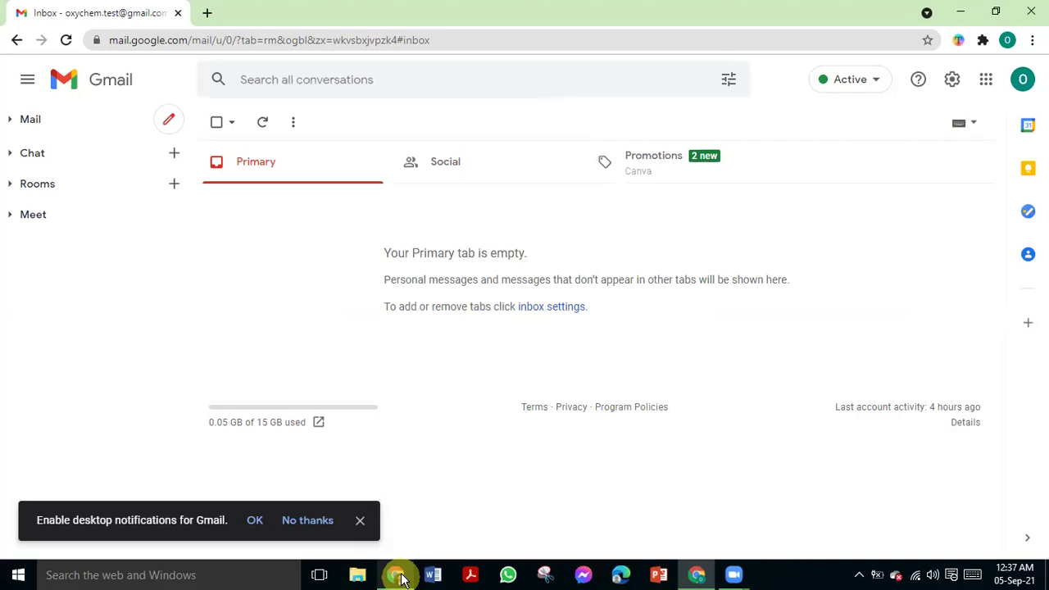